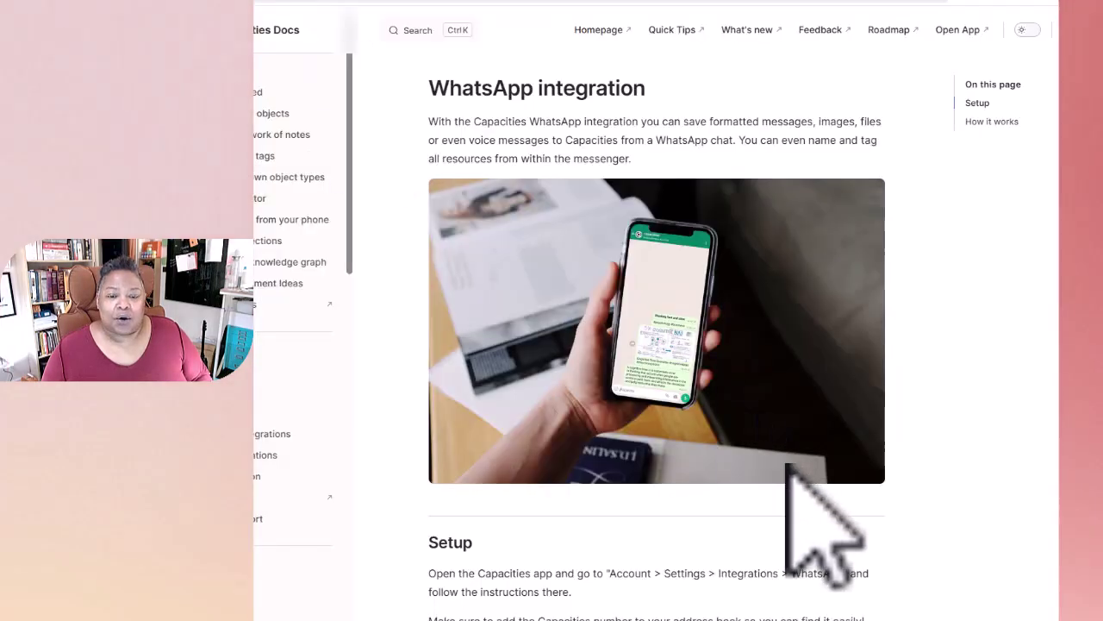
Read the WhatsApp integration documentation, covering setup, formatting, tagging, linking content, saving media and saving to a specific space.
scroll(829, 525, "down", 2)
scroll(829, 525, "down", 3)
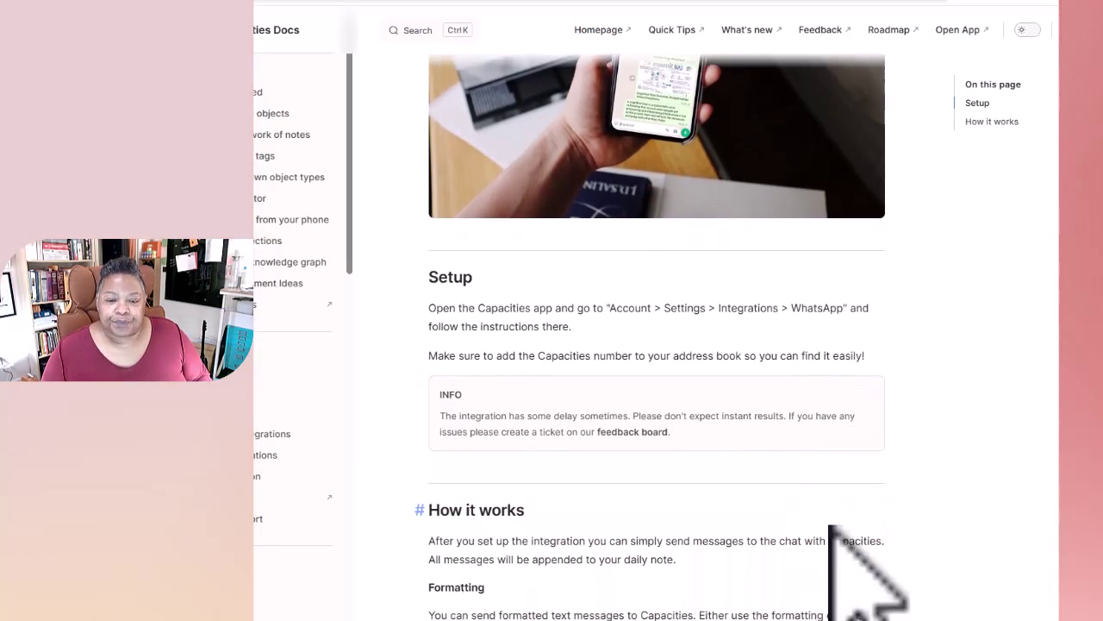
scroll(686, 469, "down", 5)
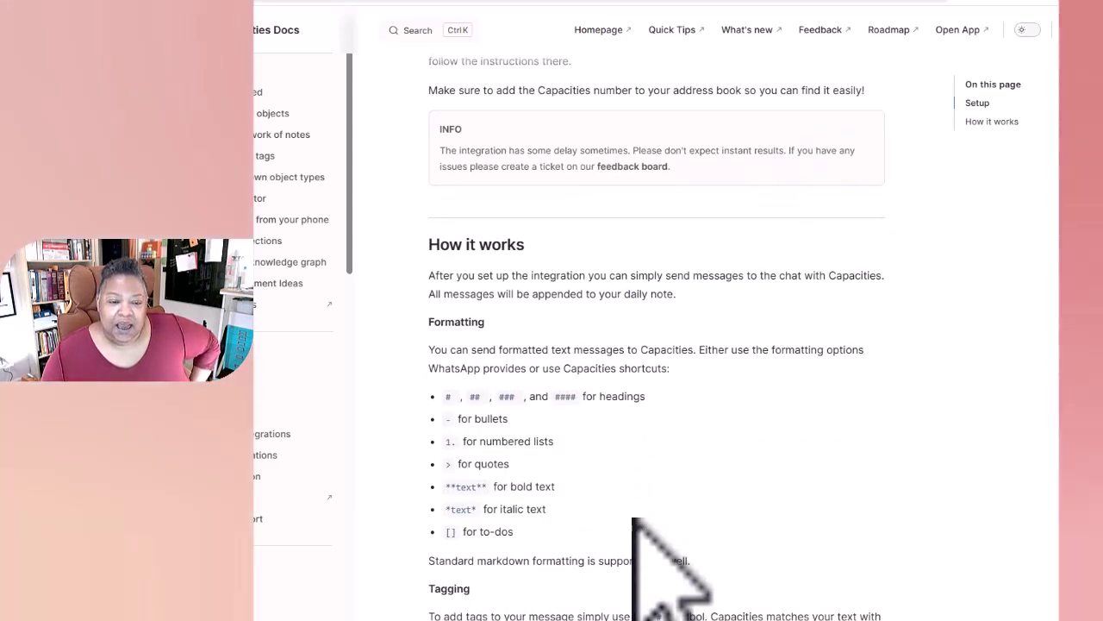
scroll(636, 530, "down", 1)
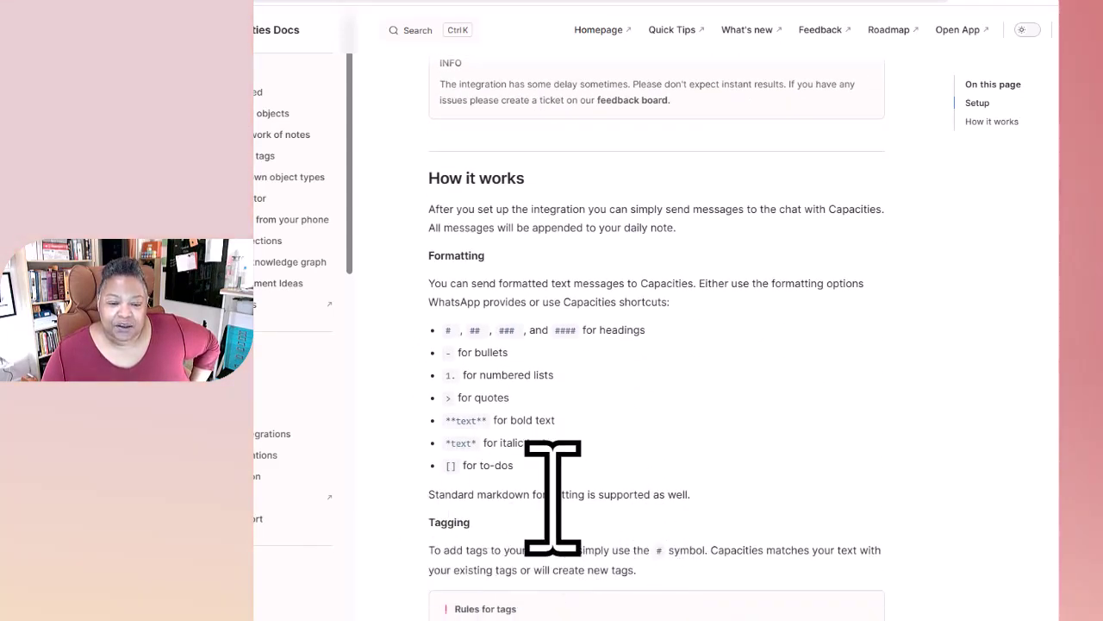
scroll(727, 552, "down", 8)
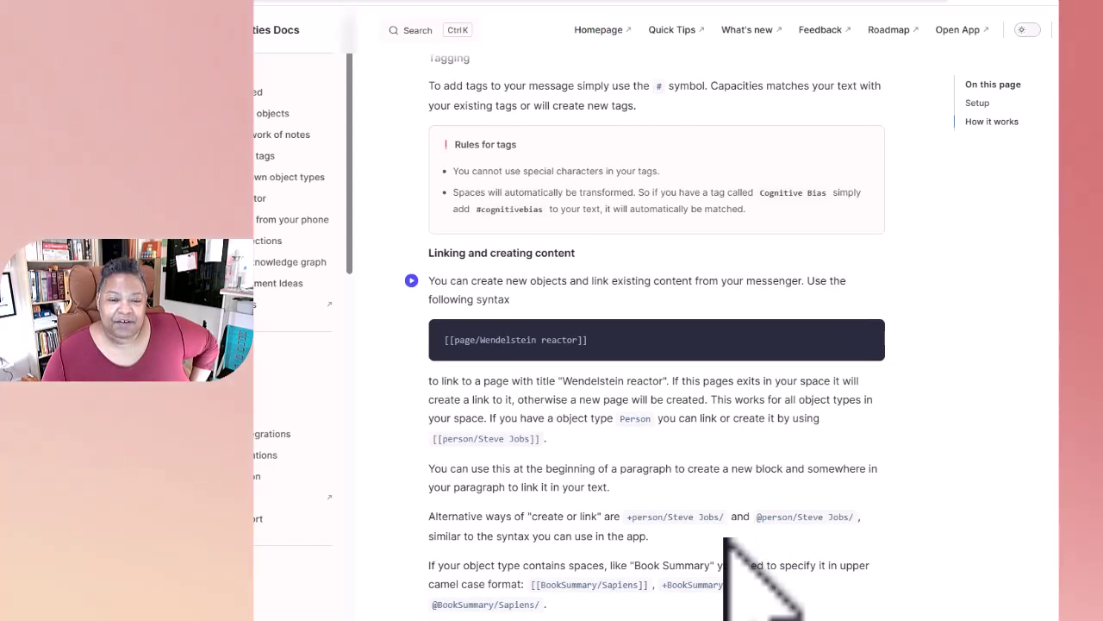
scroll(726, 541, "down", 6)
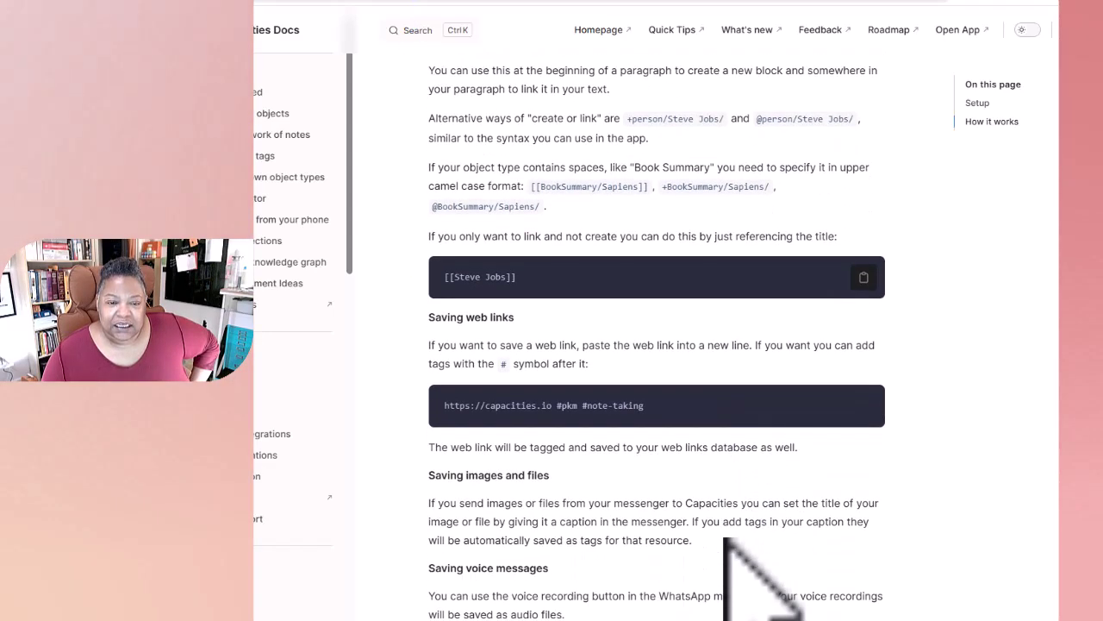
scroll(726, 542, "down", 2)
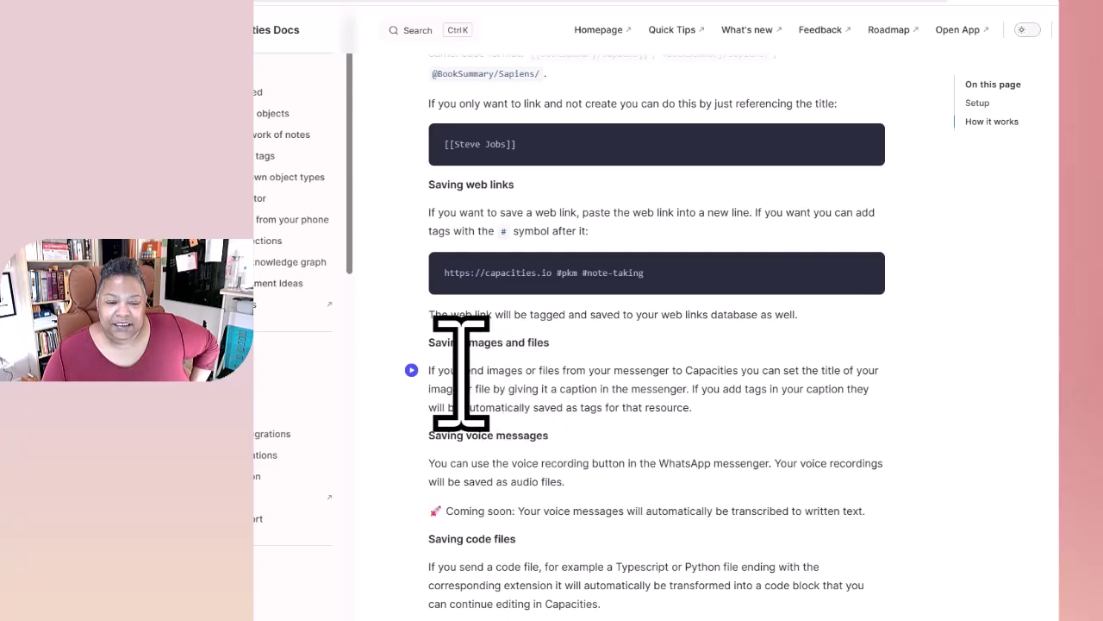
scroll(628, 469, "down", 3)
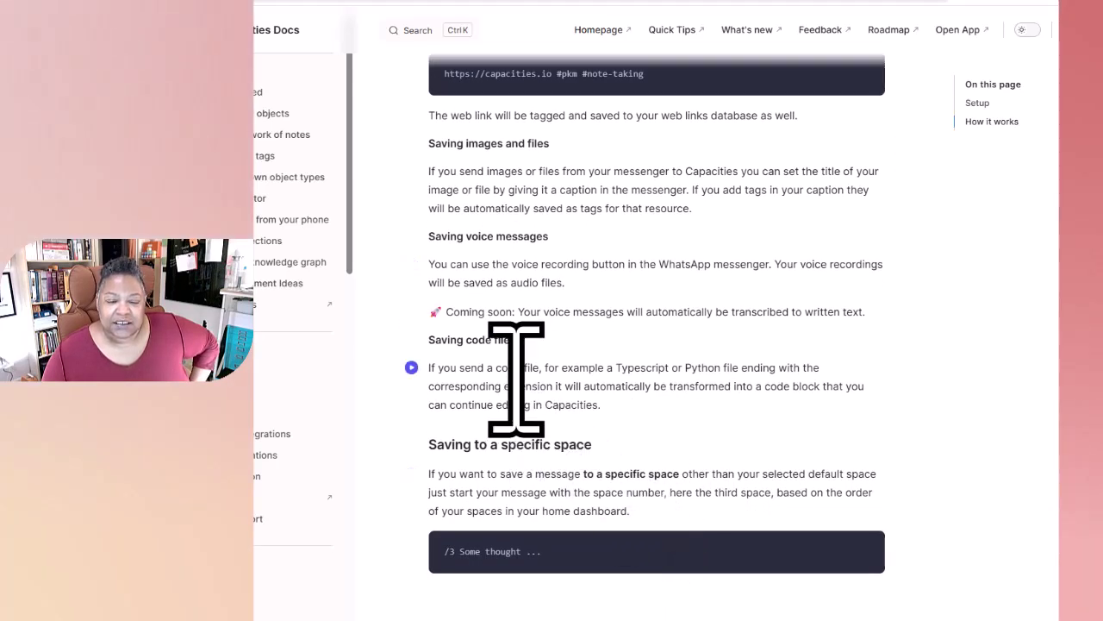
scroll(754, 518, "down", 3)
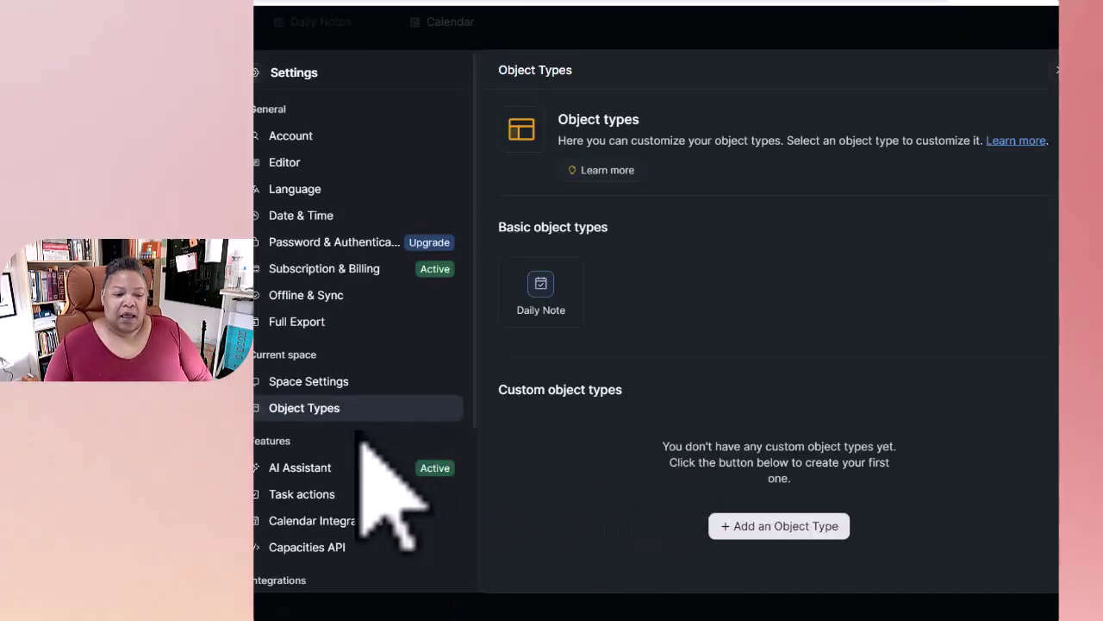
Open the WhatsApp integration settings and review the how-it-works notes, default space and options for adding another account.
scroll(355, 444, "down", 5)
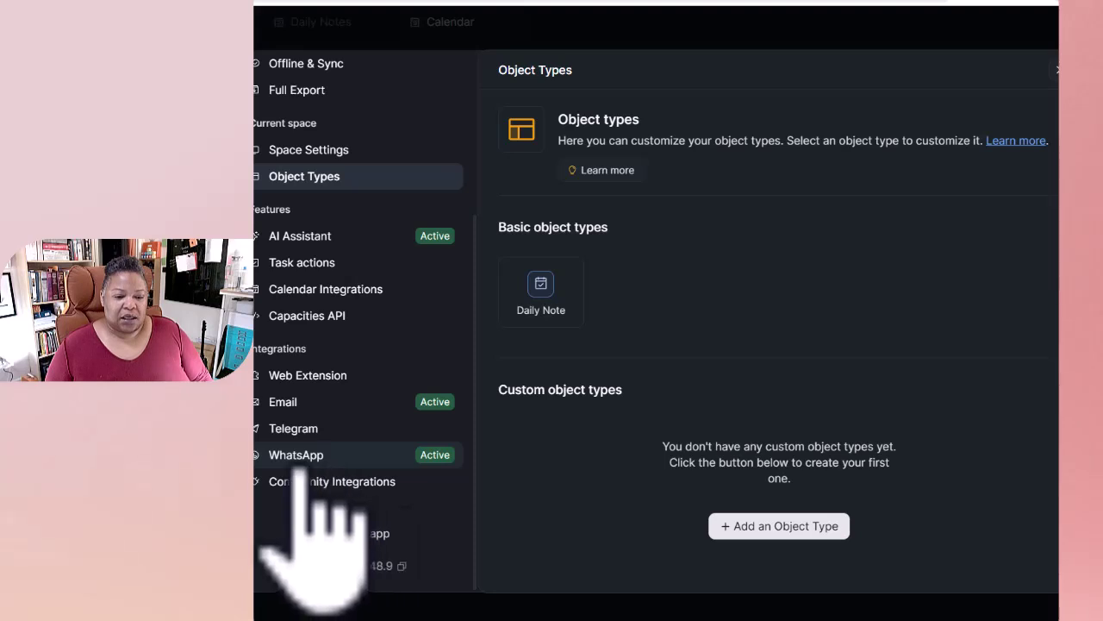
left_click(342, 460)
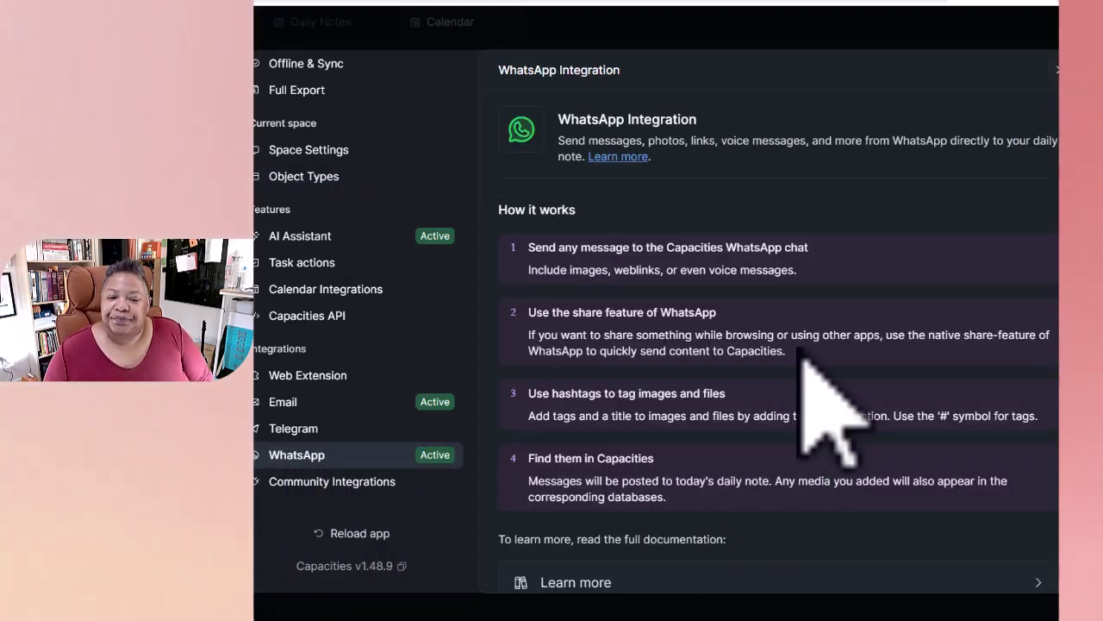
scroll(804, 359, "down", 7)
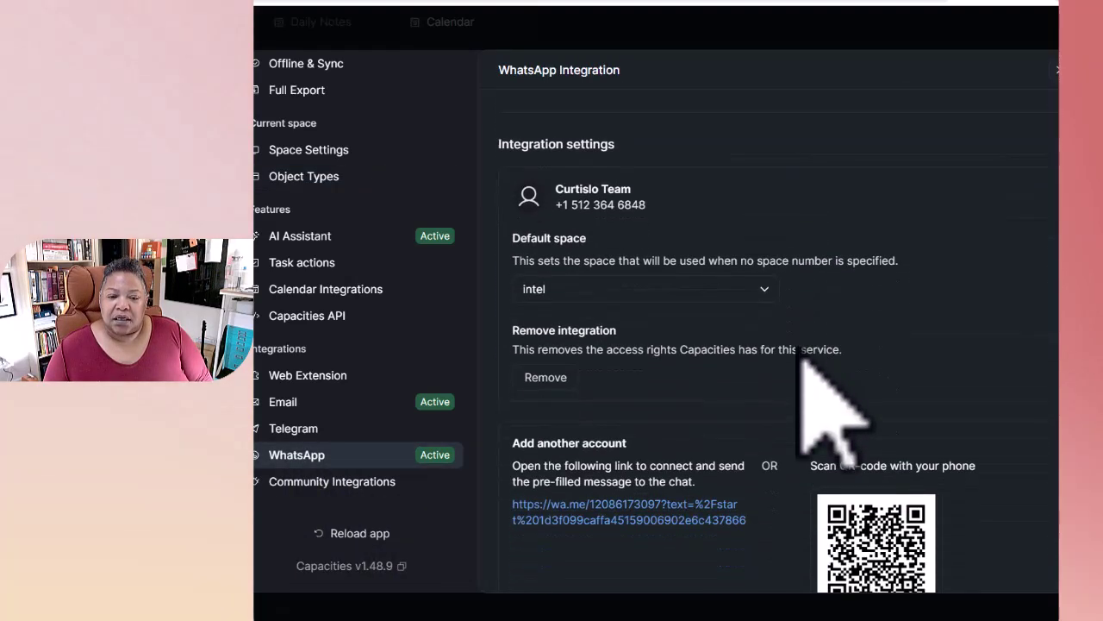
scroll(800, 354, "down", 1)
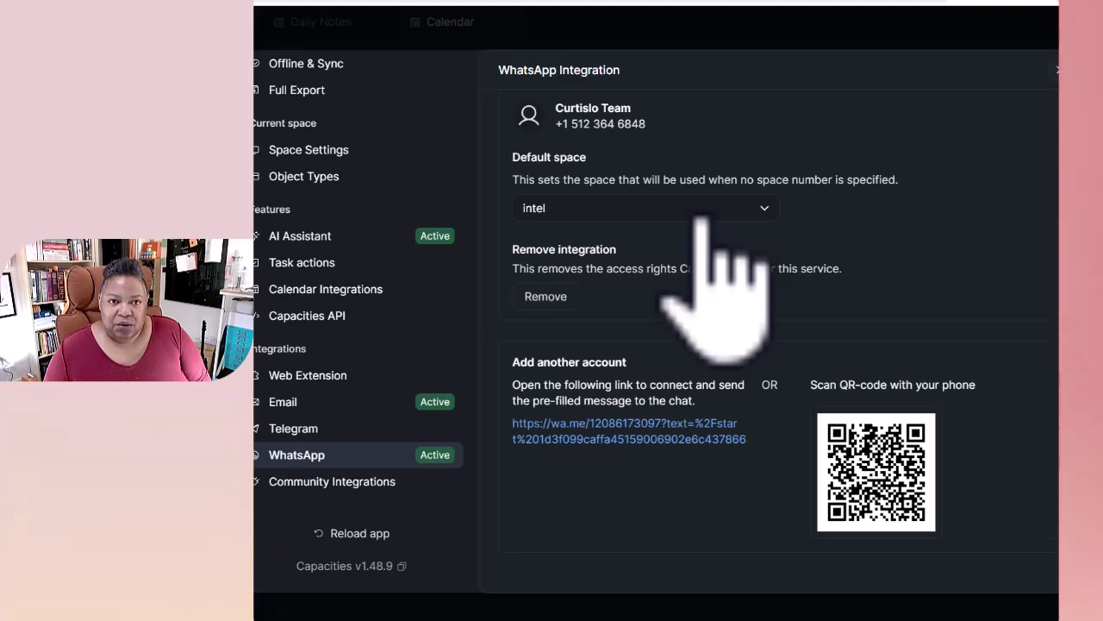
Return to the WhatsApp integration documentation and highlight the "/3 Some thought ..." example under Saving to a specific space.
left_click(549, 4)
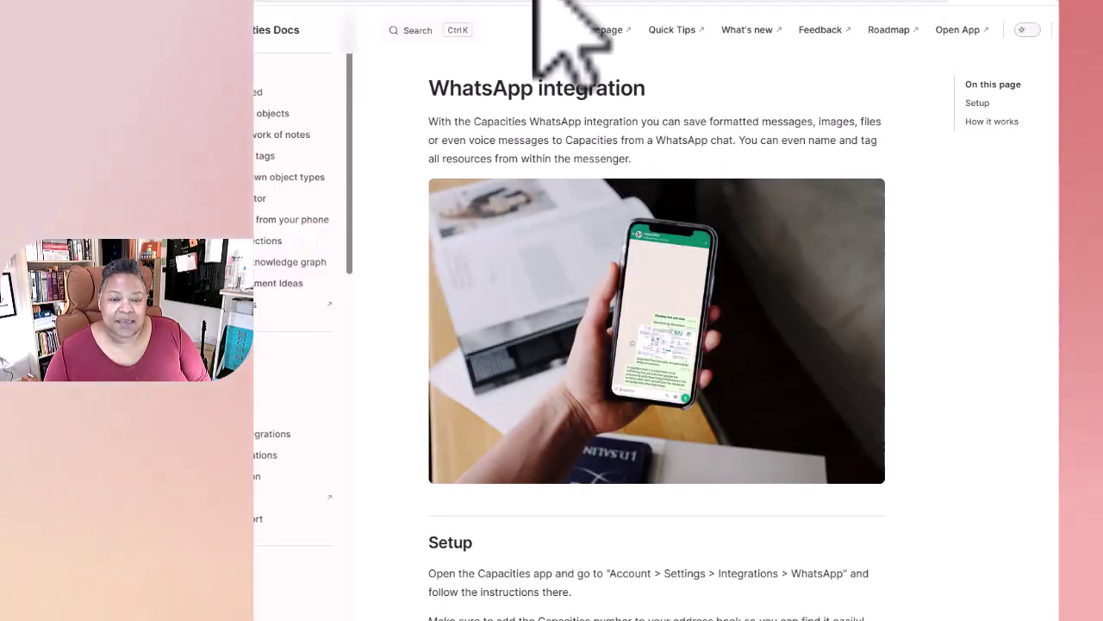
scroll(628, 392, "down", 15)
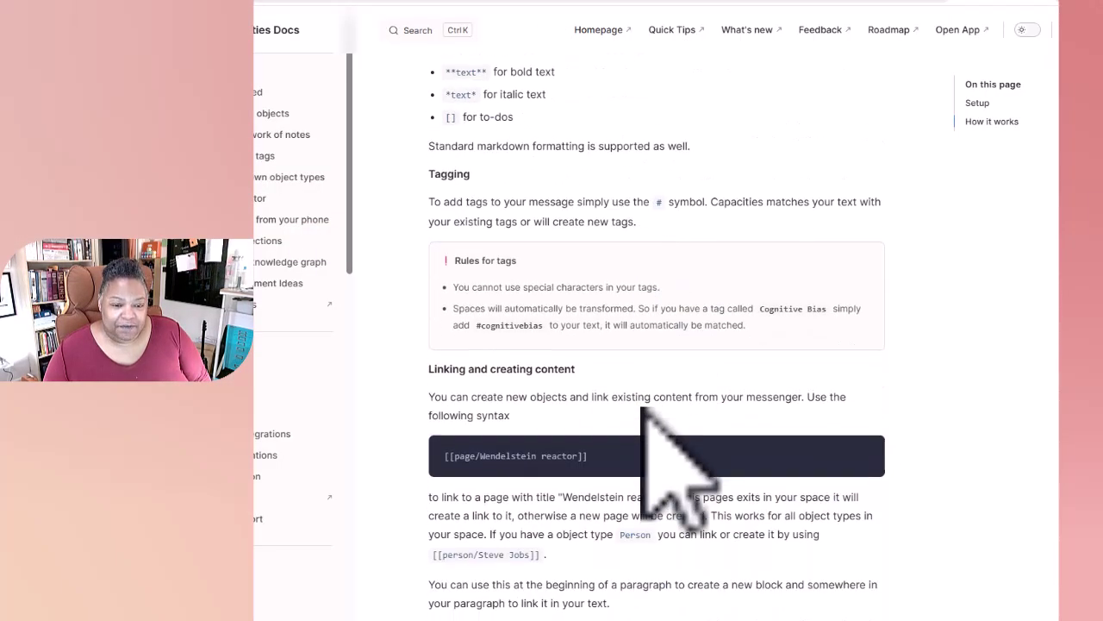
scroll(642, 411, "down", 10)
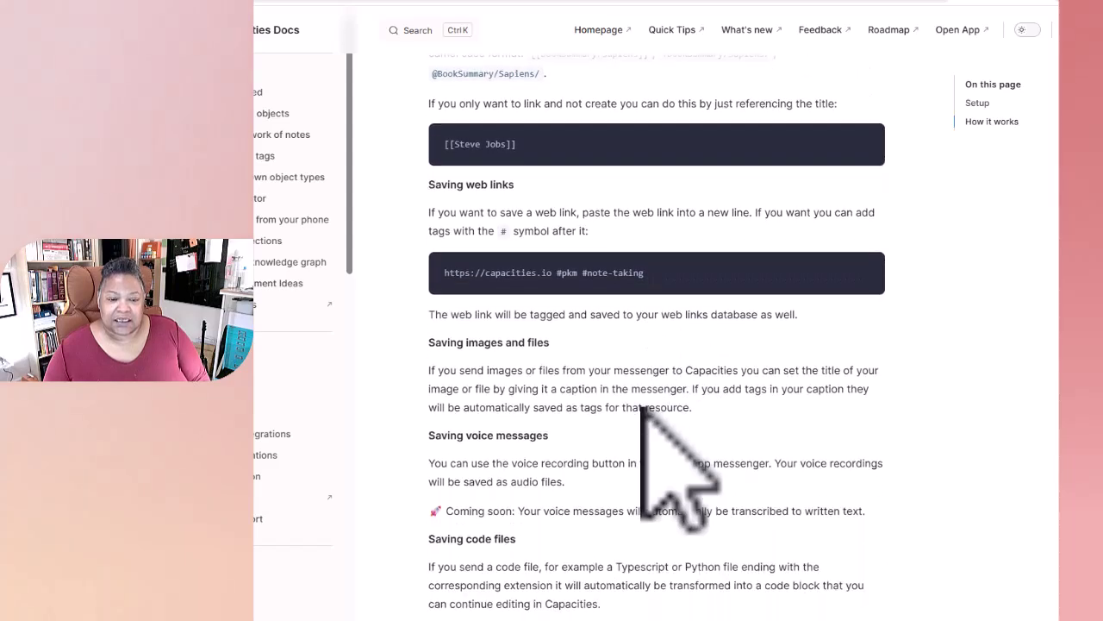
scroll(640, 414, "down", 9)
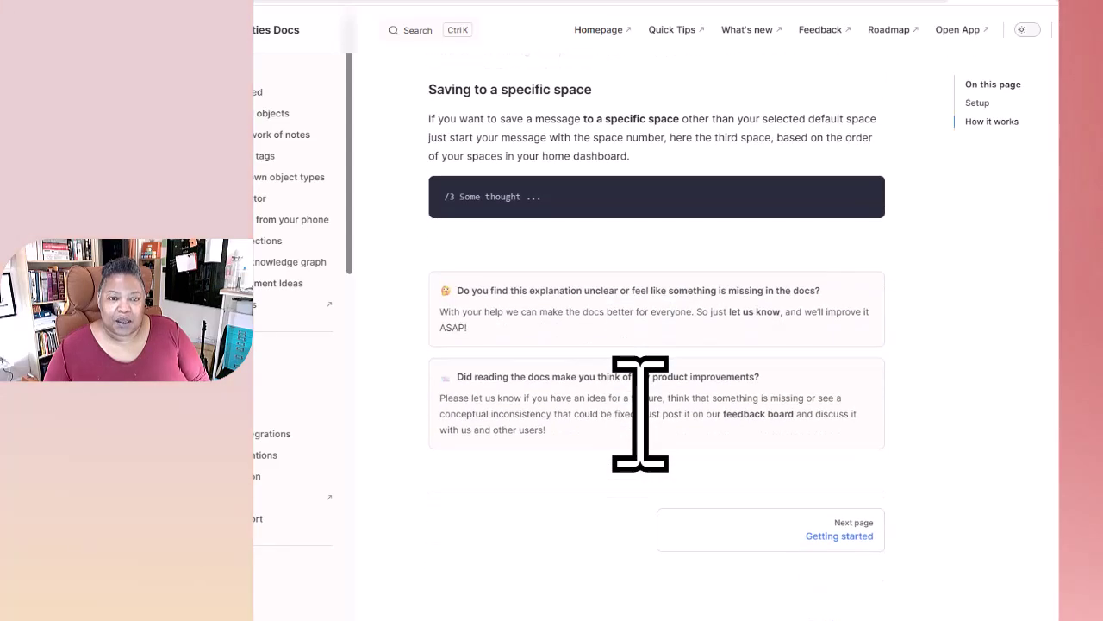
scroll(640, 414, "up", 1)
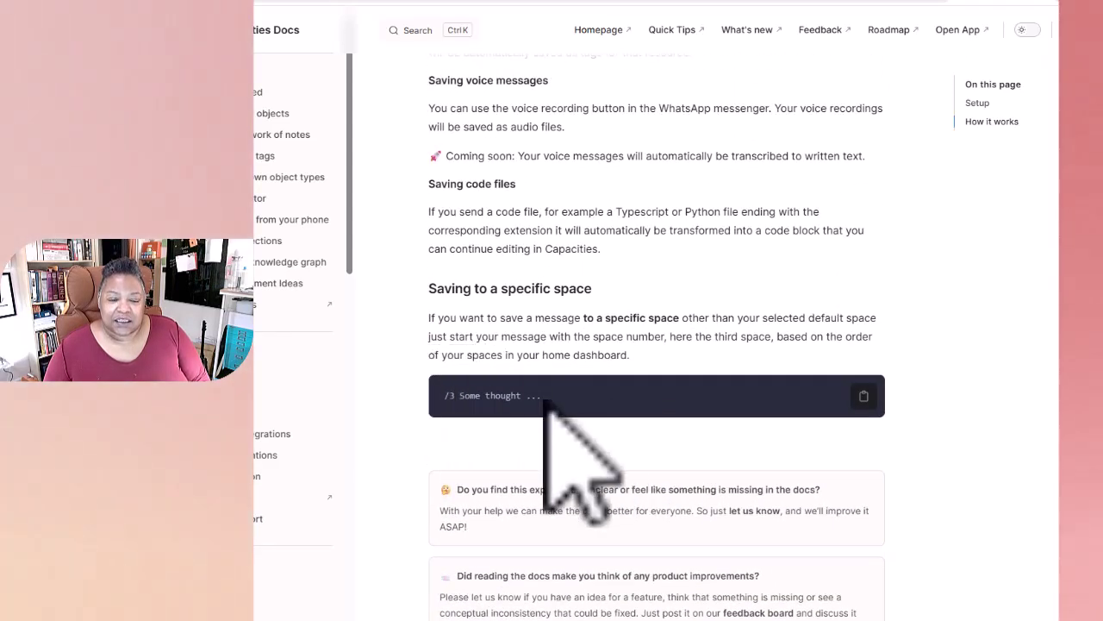
left_click_drag(546, 395, 436, 404)
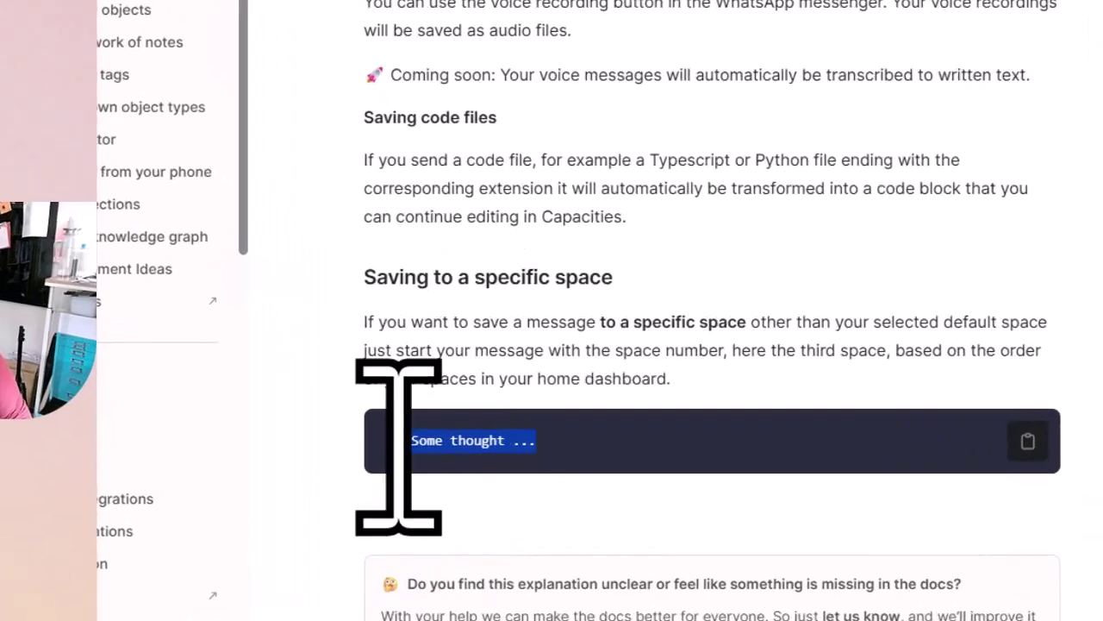
left_click_drag(398, 441, 388, 441)
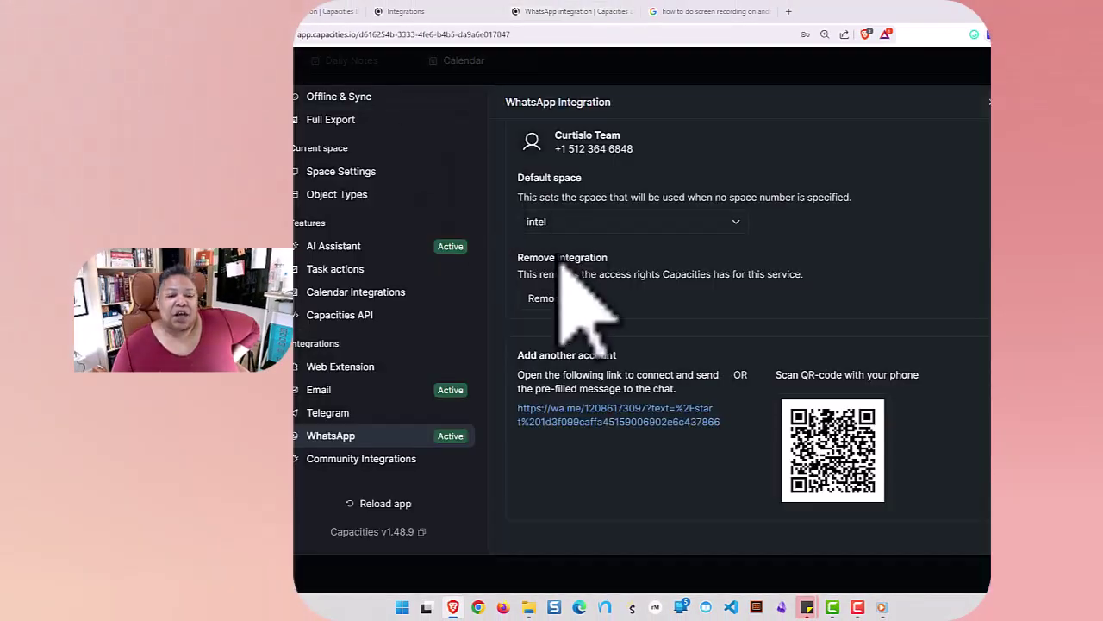
Close the settings, check today's daily note in the current space, and switch to the youtube space.
key("Escape")
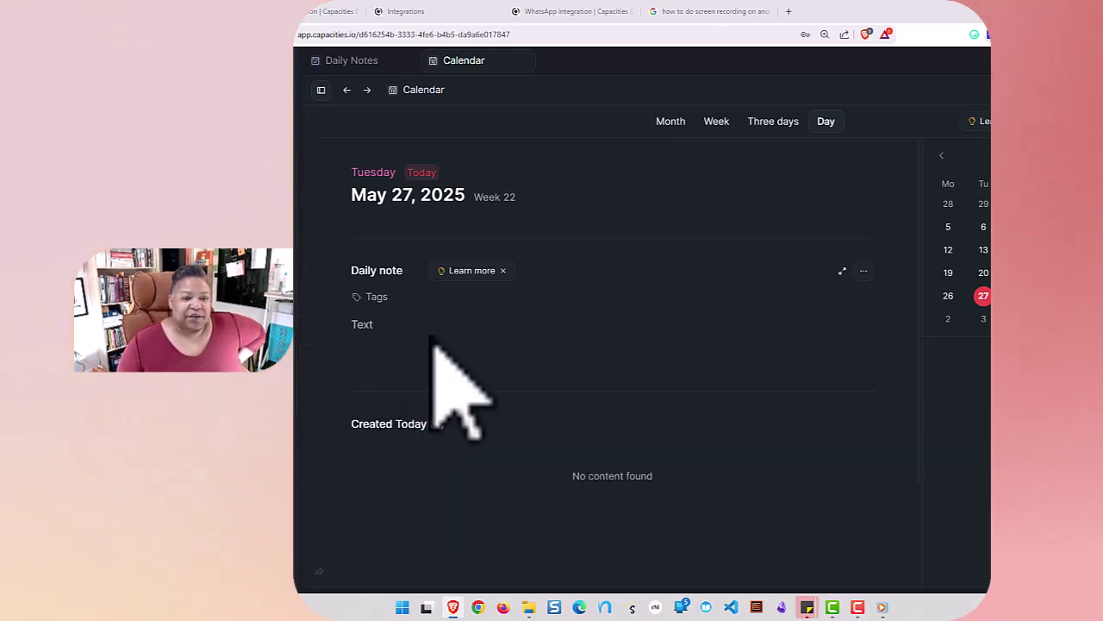
scroll(433, 340, "down", 2)
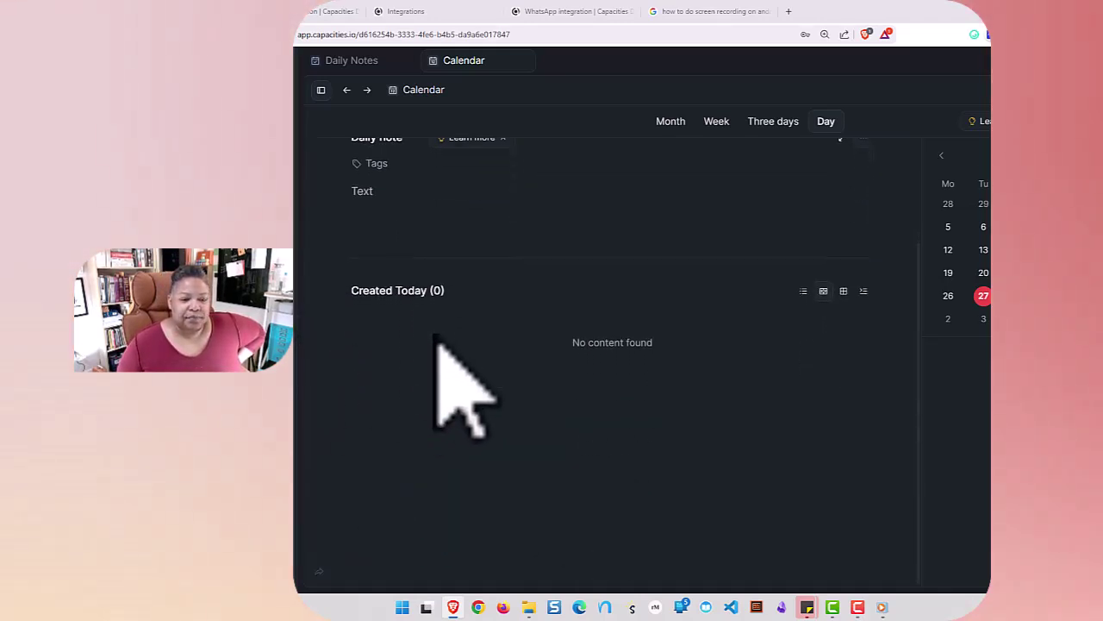
scroll(438, 342, "up", 2)
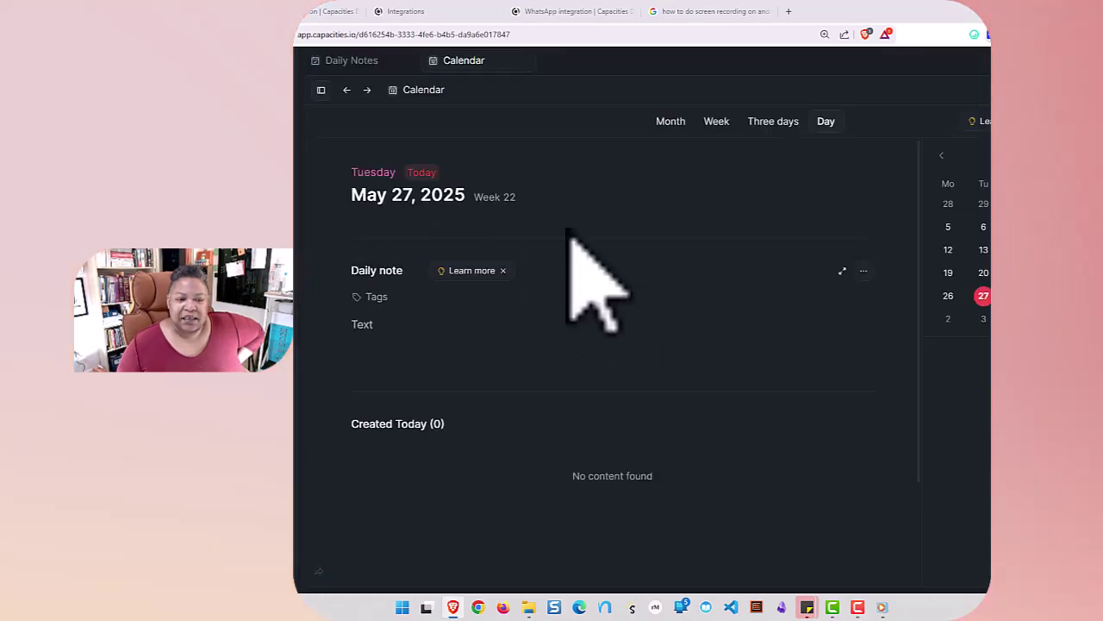
left_click(172, 61)
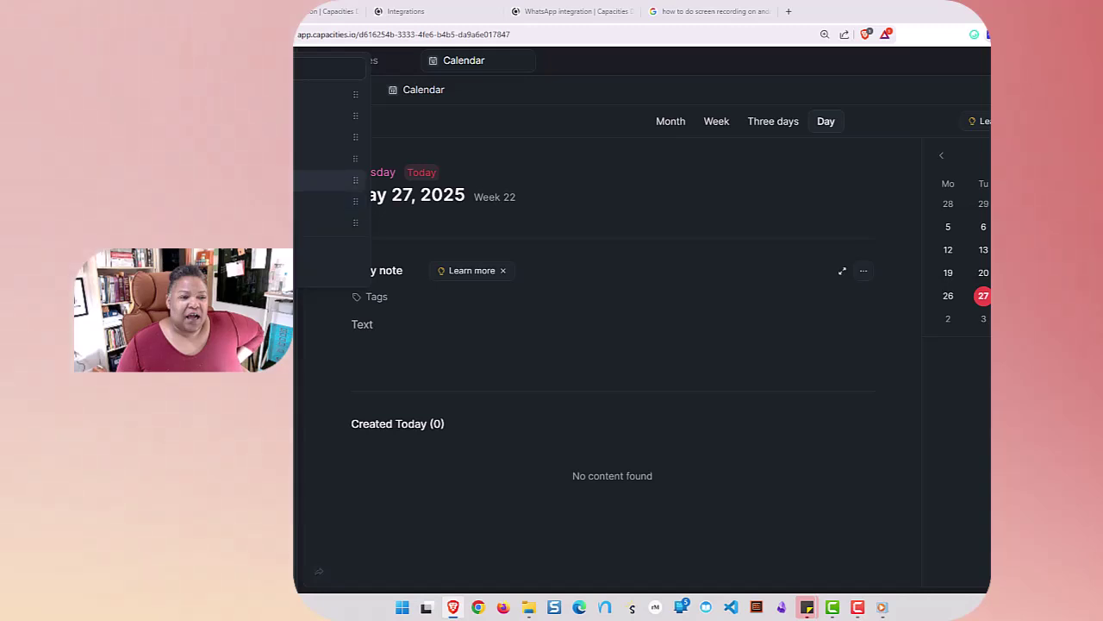
left_click(207, 137)
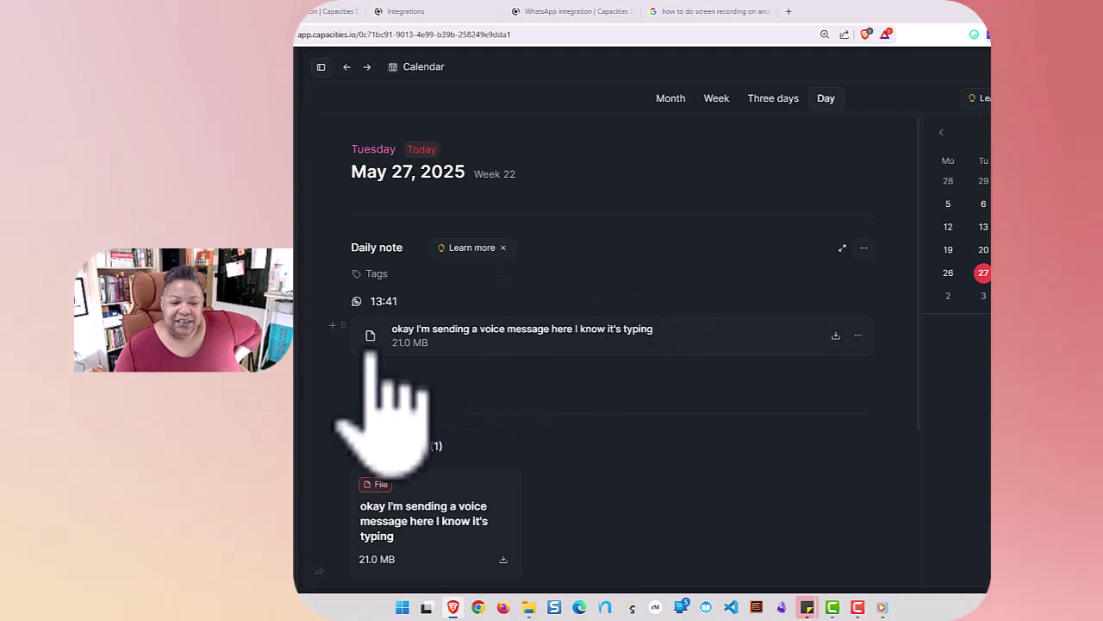
Inspect the file received through WhatsApp in today's daily note and its card under Created Today.
left_click(627, 339)
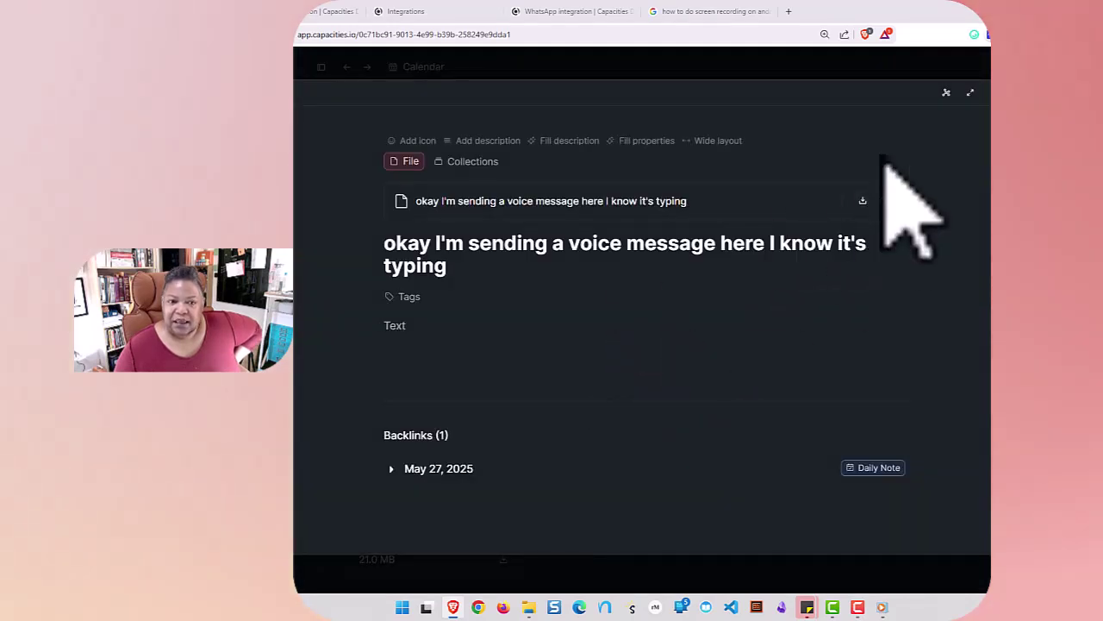
left_click(869, 73)
scroll(712, 438, "down", 3)
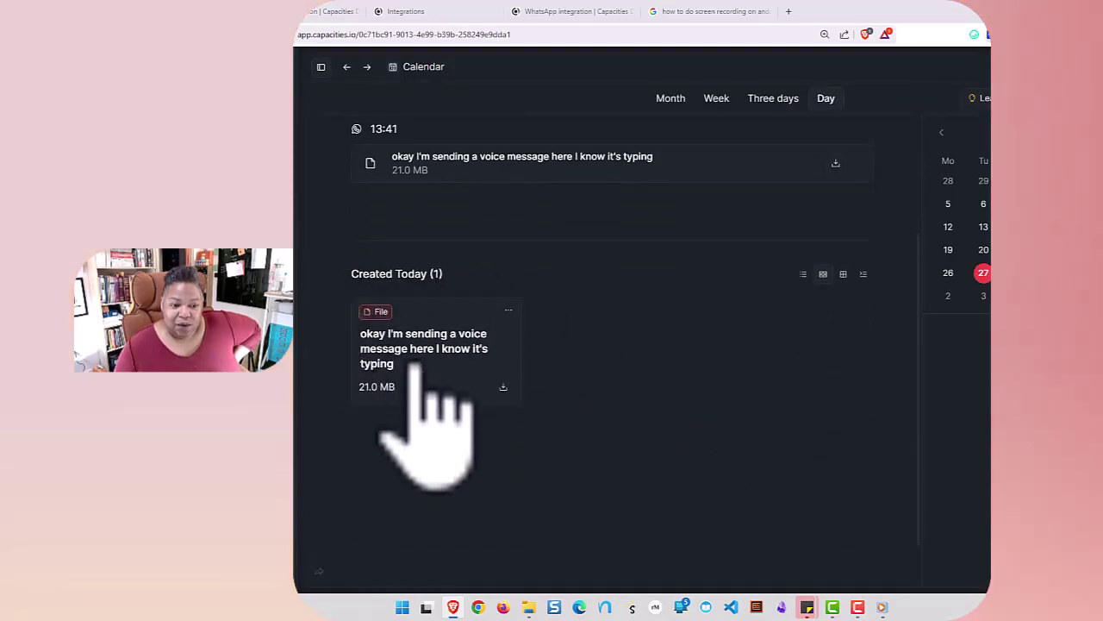
left_click(444, 366)
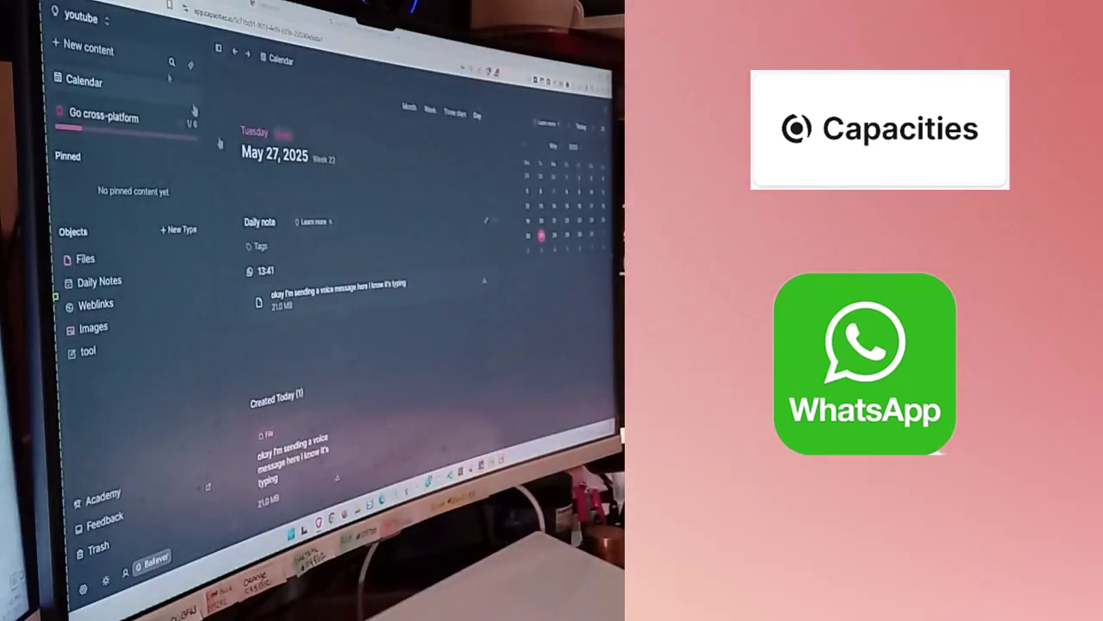
Download the "okay I'm sending a voice message here I know it's typing" file from today's daily note as an MP4 video.
scroll(373, 315, "down", 3)
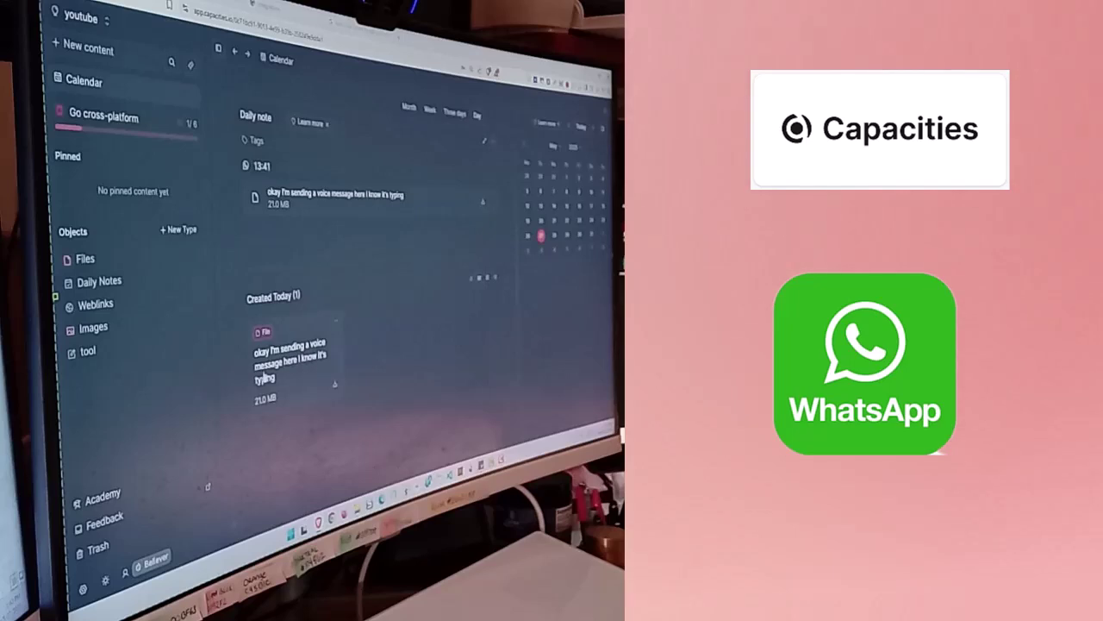
left_click(350, 197)
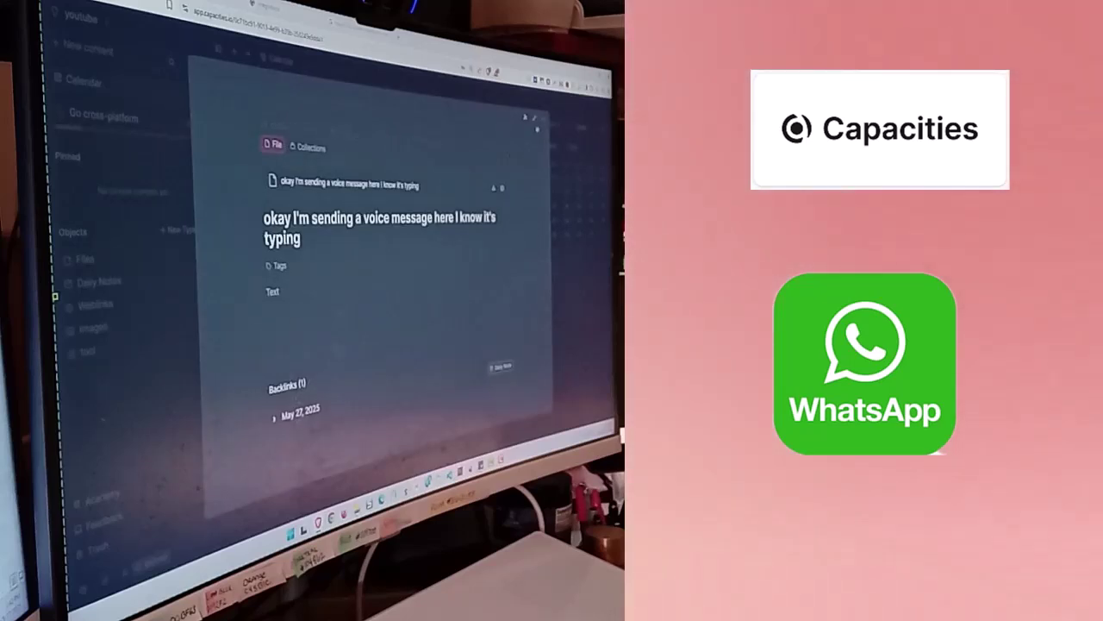
left_click(554, 110)
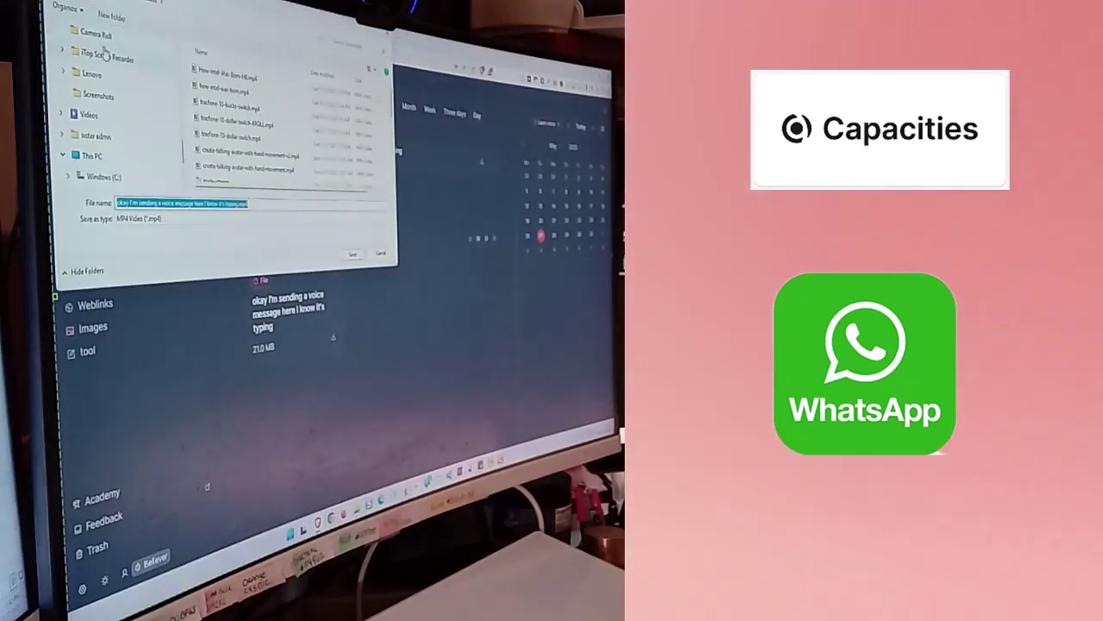
key("Return")
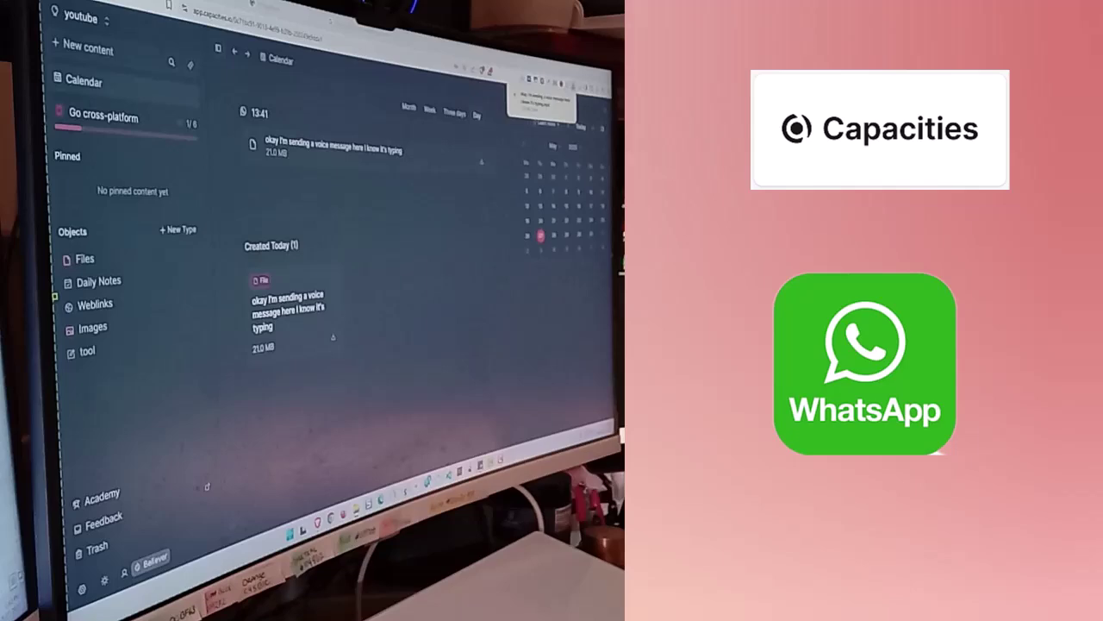
Play the downloaded MP4 from the Downloads folder to check its content, and close the player.
left_click_drag(7, 18, 302, 74)
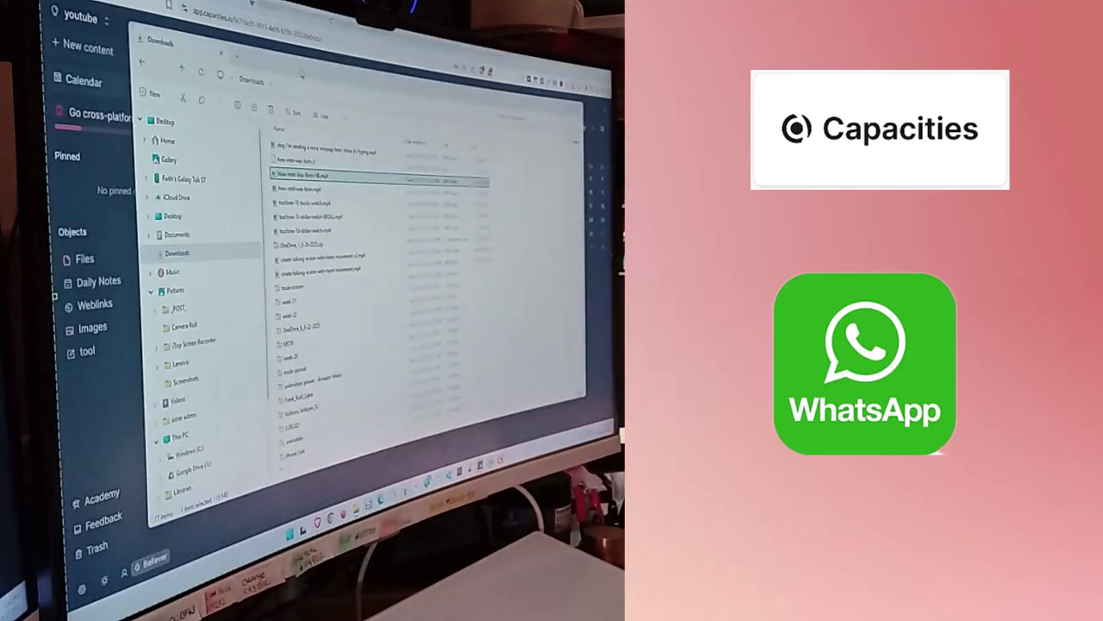
left_click(325, 153)
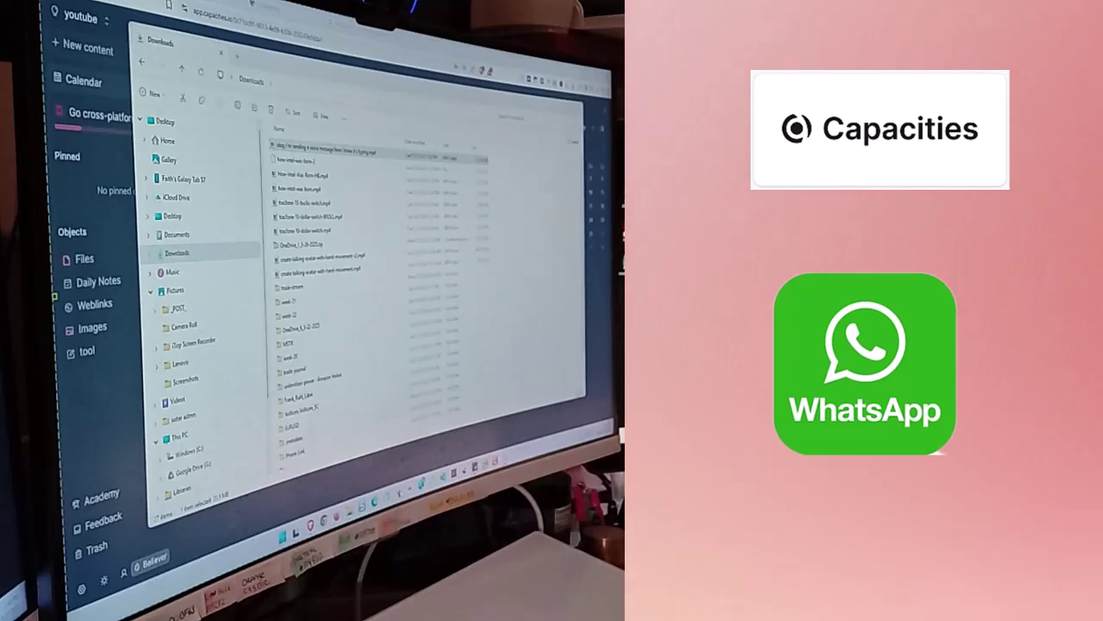
double_click(332, 150)
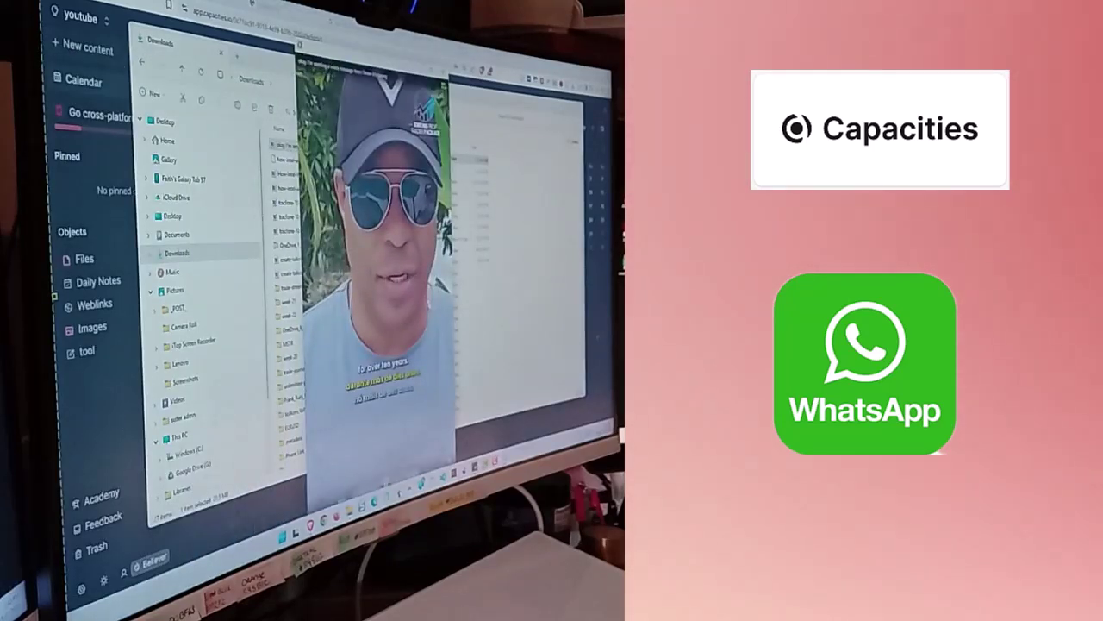
left_click(443, 72)
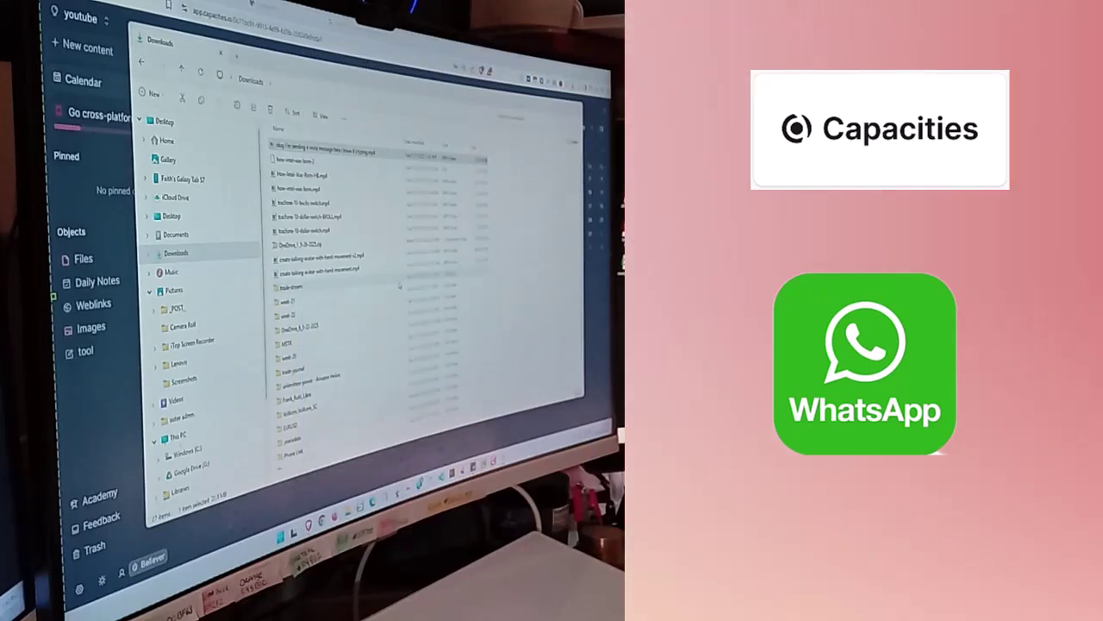
Close the Downloads folder and review the WhatsApp file entry and its Created Today card in the May 27, 2025 daily note.
left_click(575, 112)
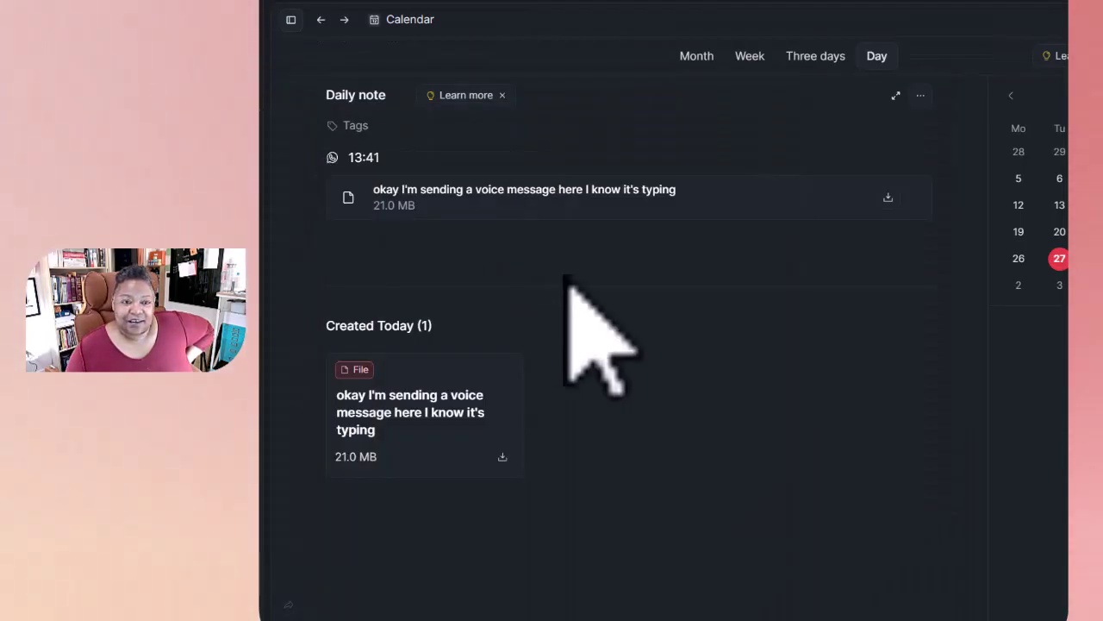
scroll(655, 328, "up", 3)
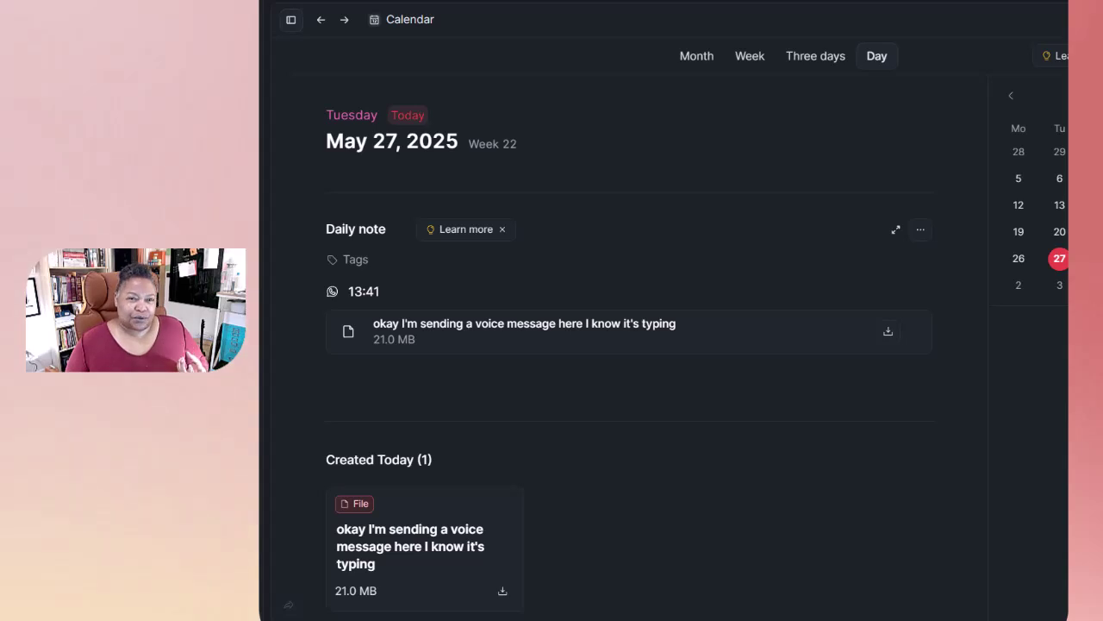
scroll(515, 401, "down", 5)
scroll(516, 405, "up", 3)
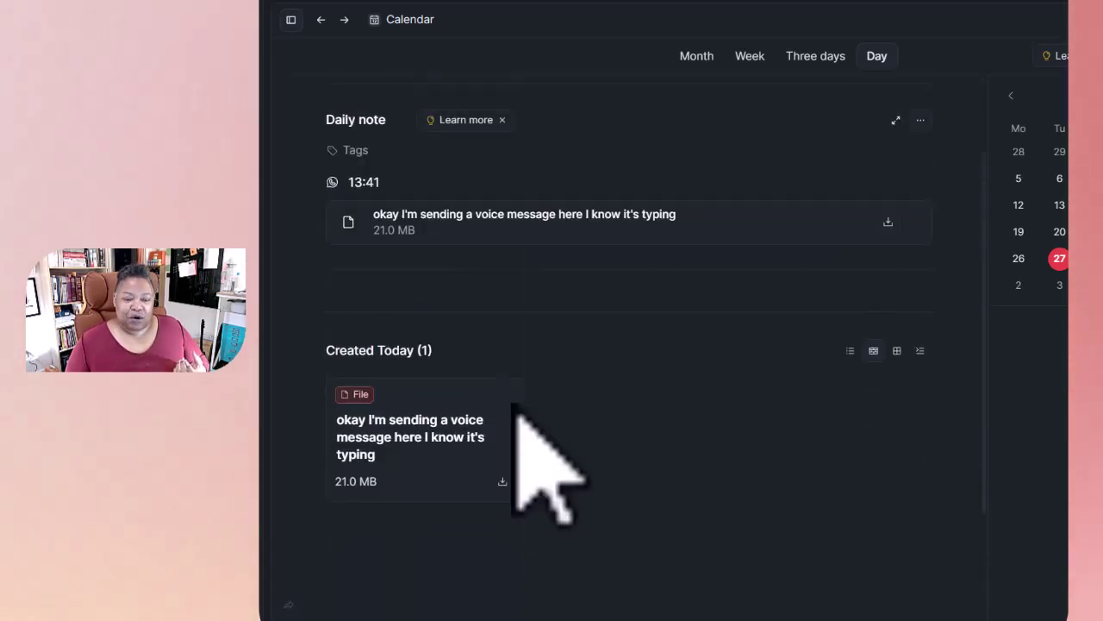
scroll(515, 406, "up", 2)
scroll(577, 374, "down", 1)
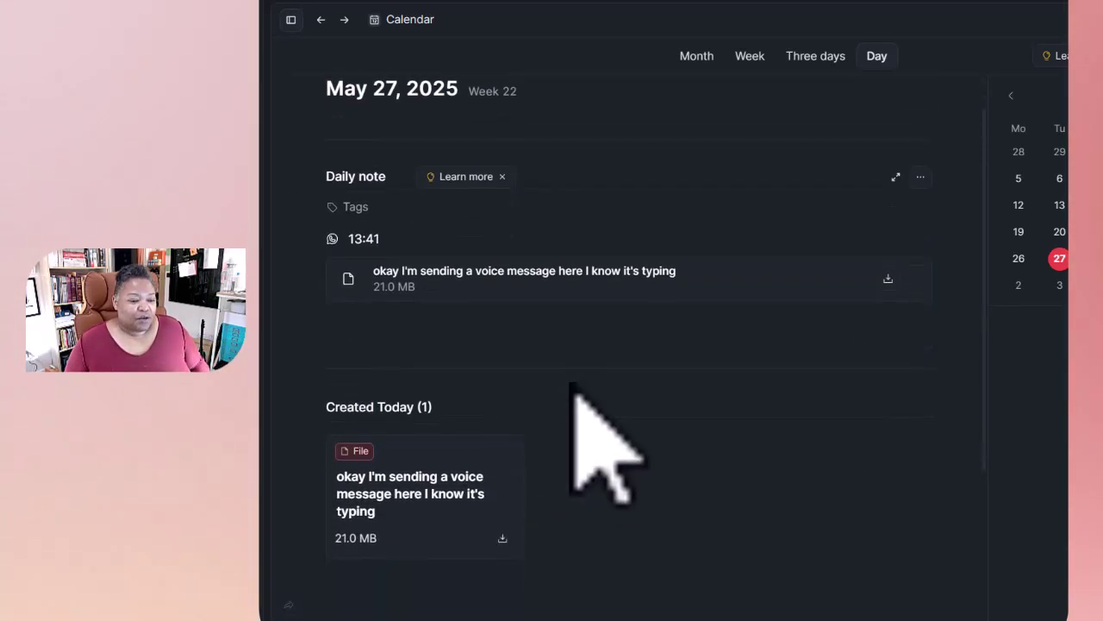
scroll(576, 392, "down", 1)
scroll(576, 394, "up", 2)
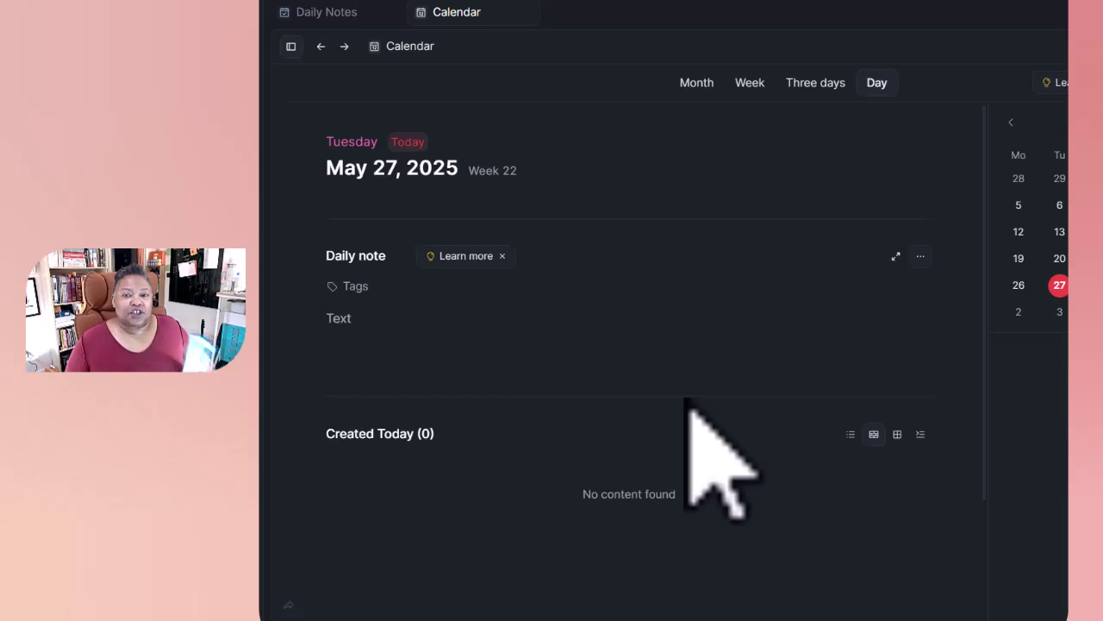
Write "Choosing Intel as my darling to learn more about market play." in the empty daily note for May 27, 2025.
left_click(393, 325)
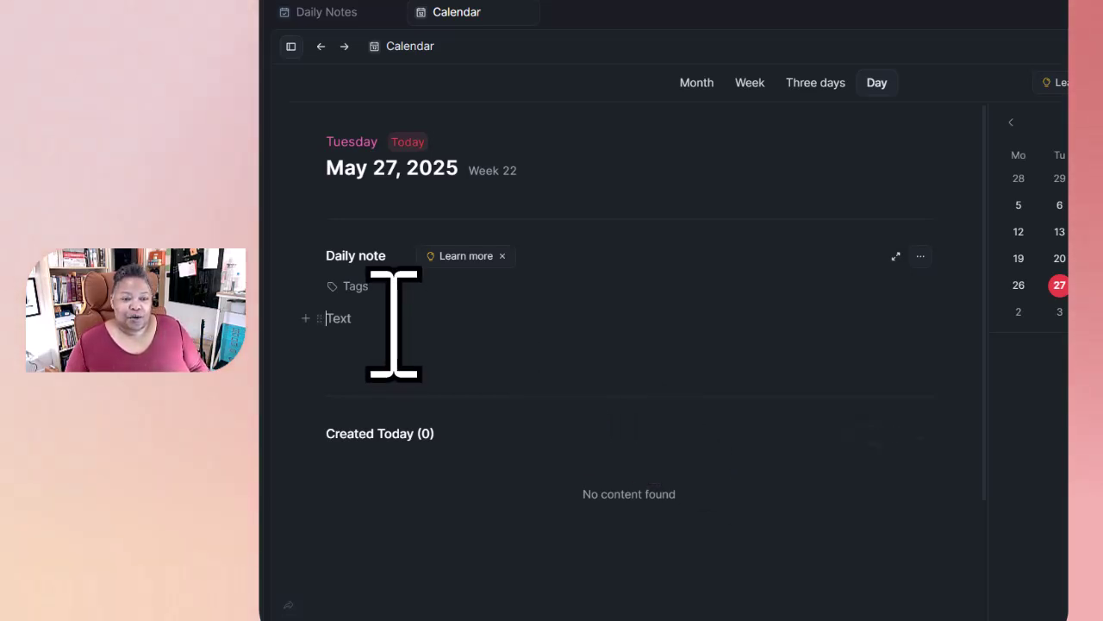
type("C")
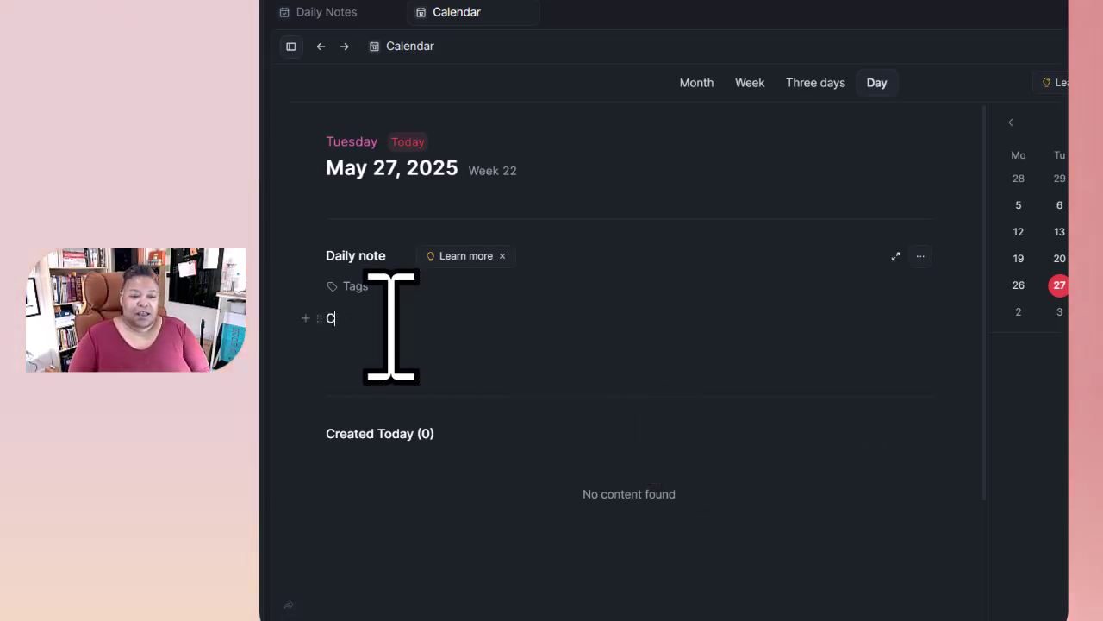
type("hoosing ")
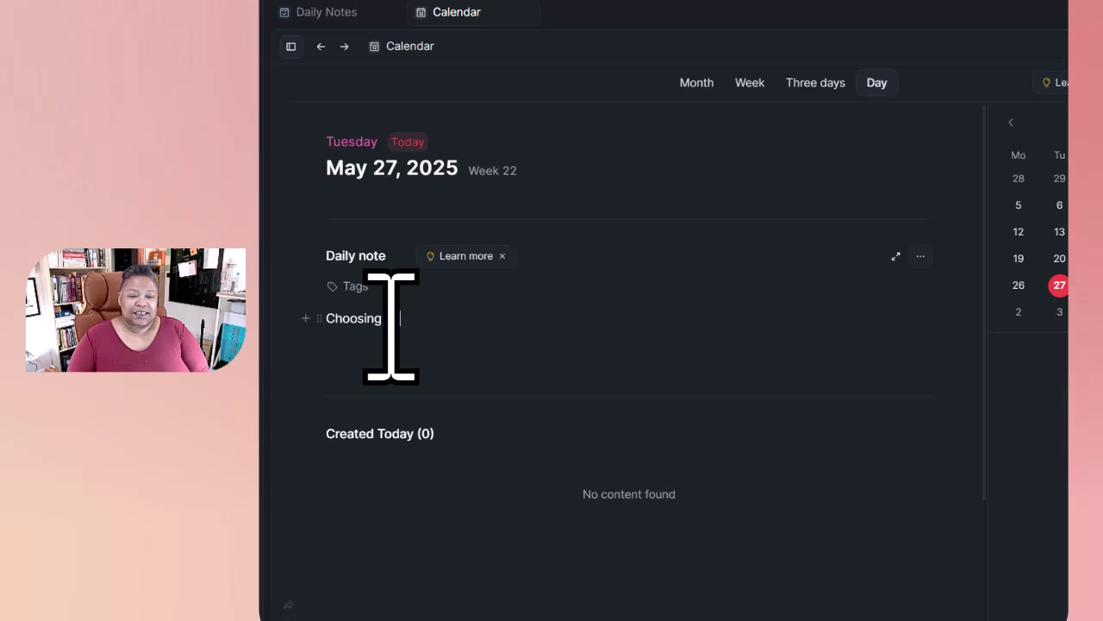
type("el as my darling to learn moe")
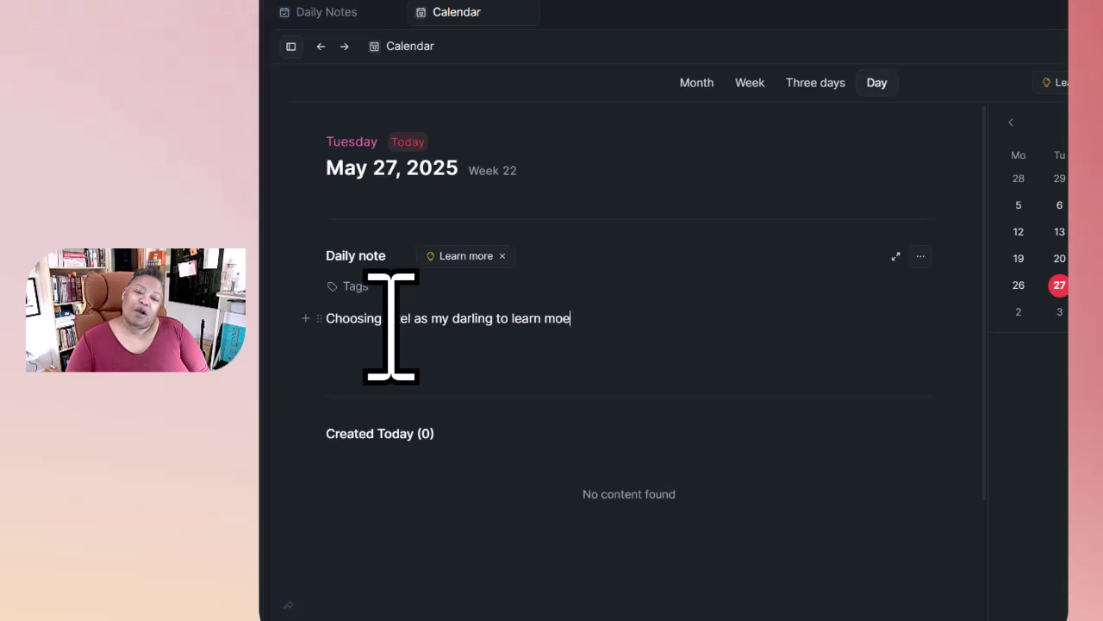
key("BackSpace")
type("re about ma")
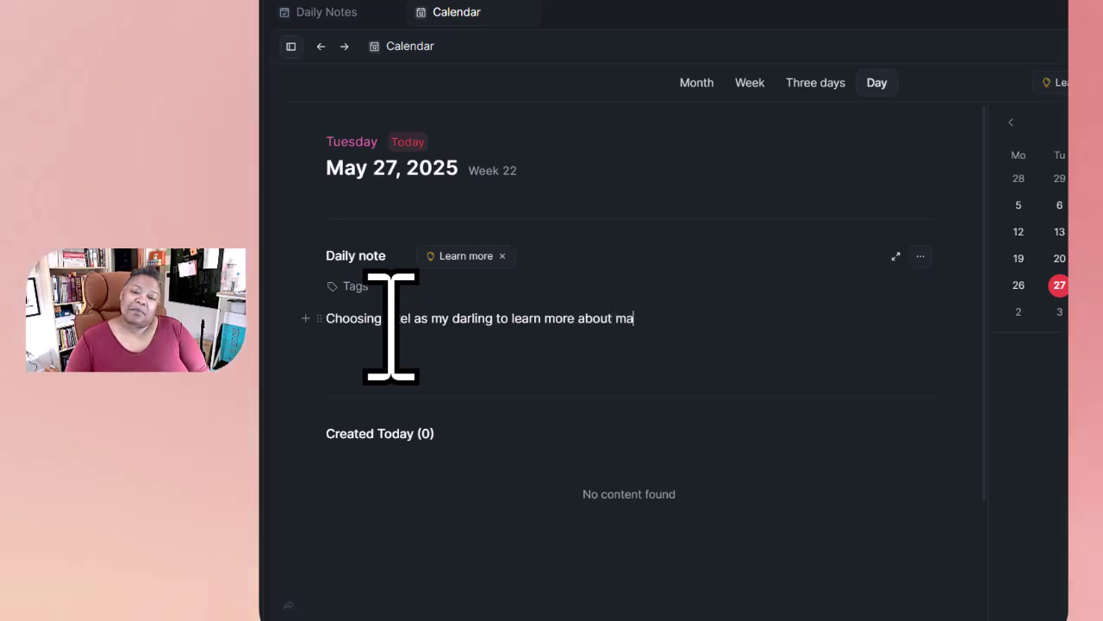
type("rket play.")
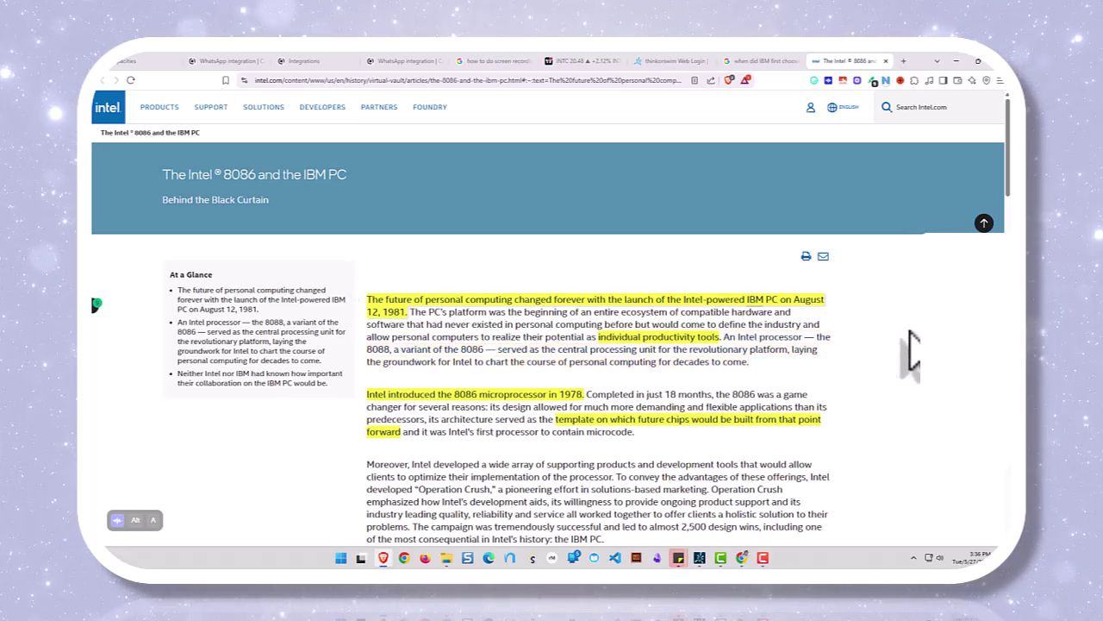
Switch to the Intel 8086 and IBM PC article and have its opening highlighted paragraphs read aloud, up to the "supplier" passage.
left_click(605, 337)
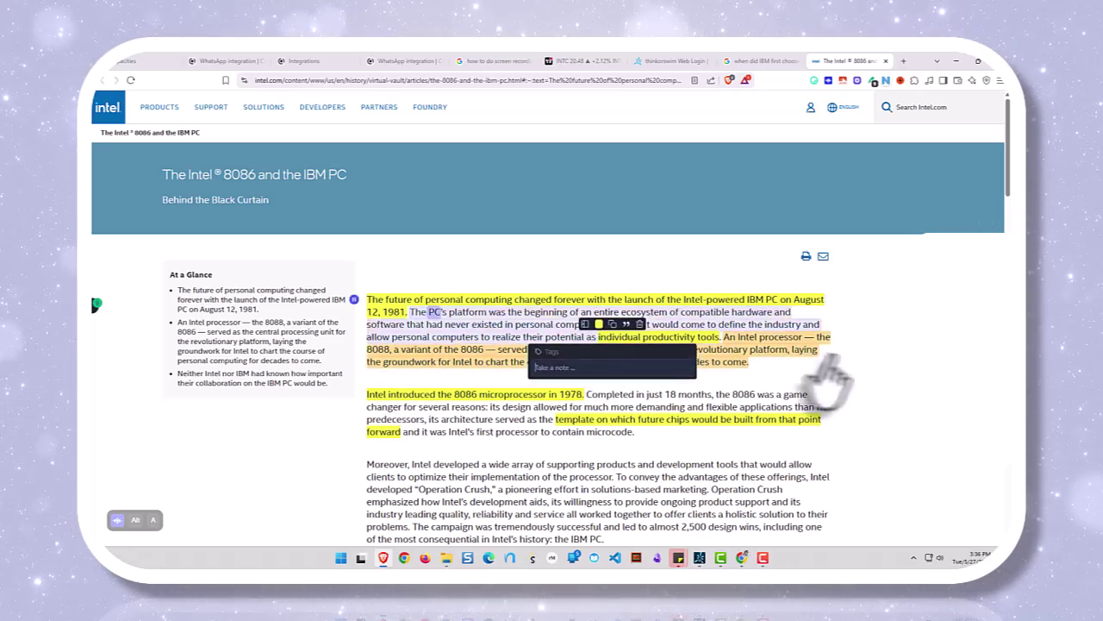
scroll(849, 375, "down", 2)
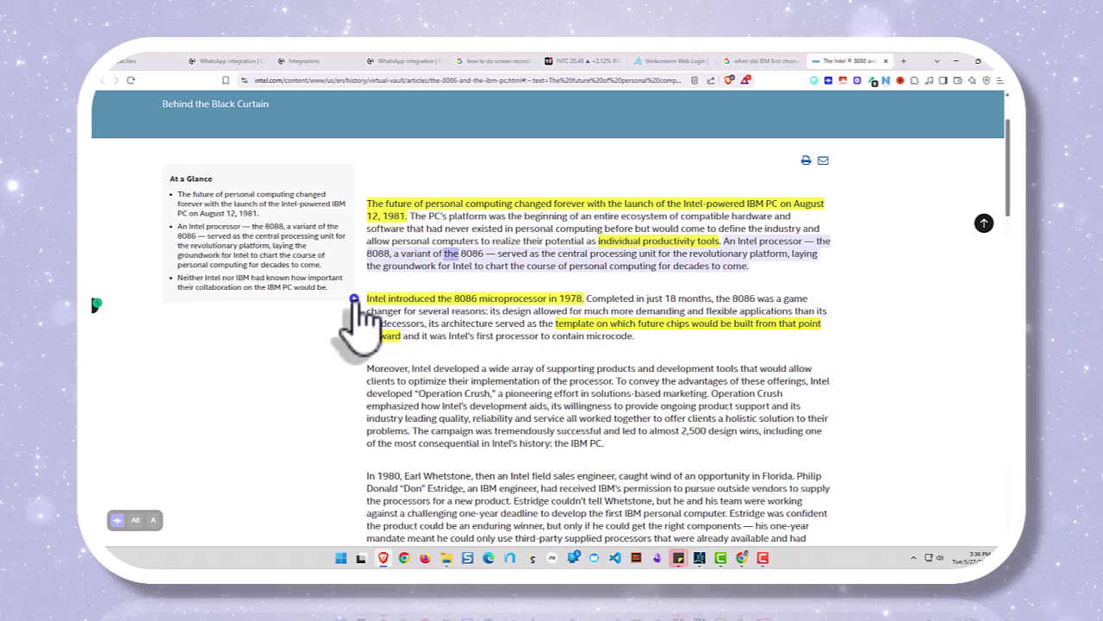
left_click(354, 299)
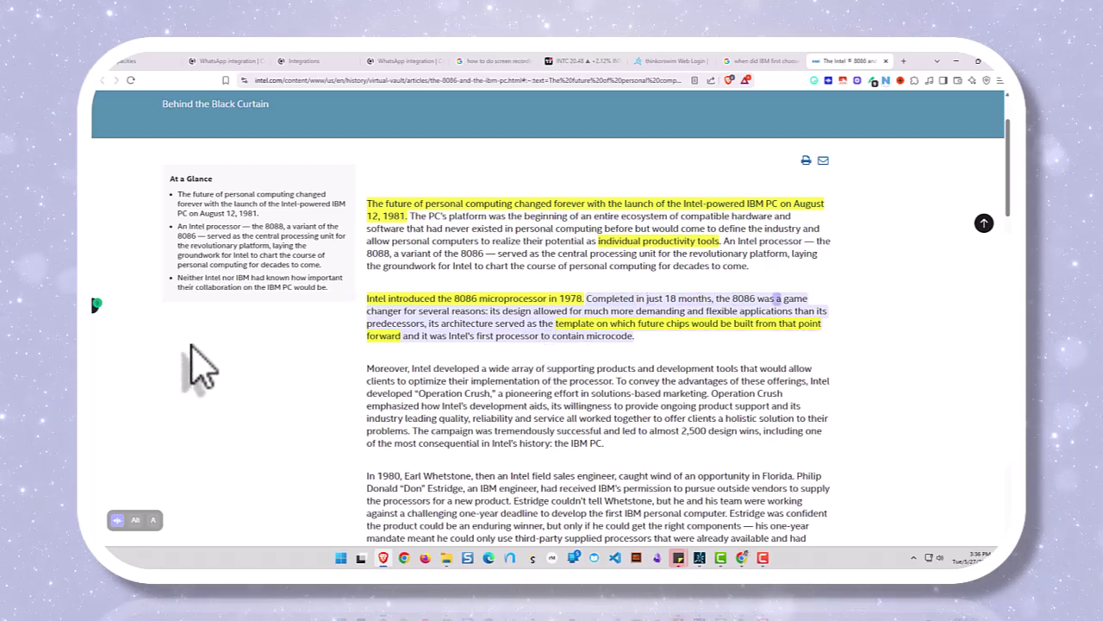
scroll(258, 388, "down", 2)
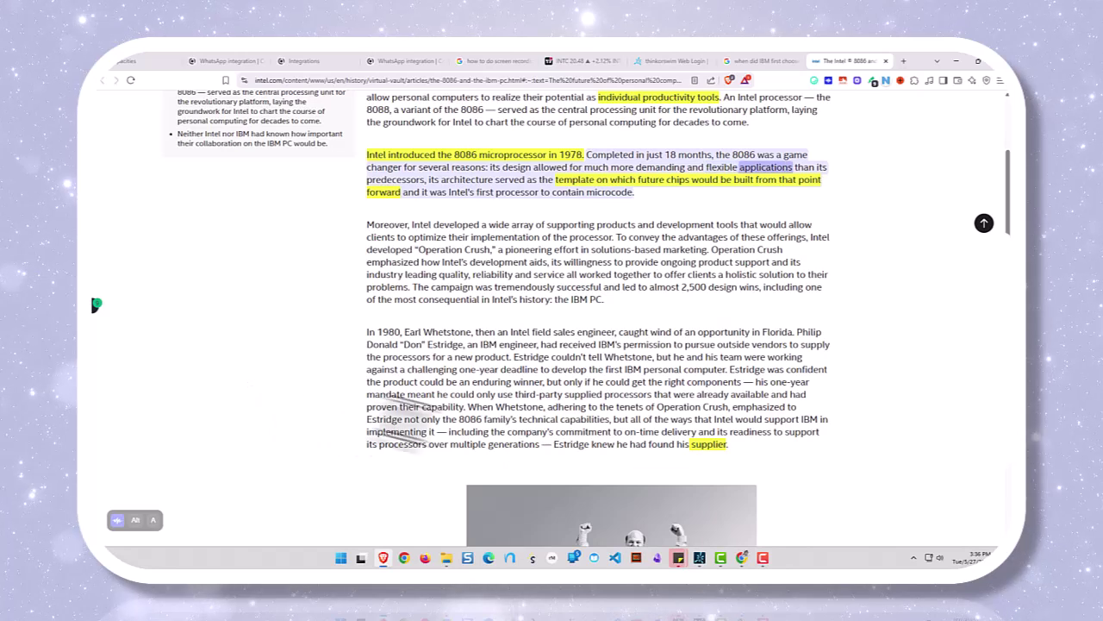
left_click(707, 465)
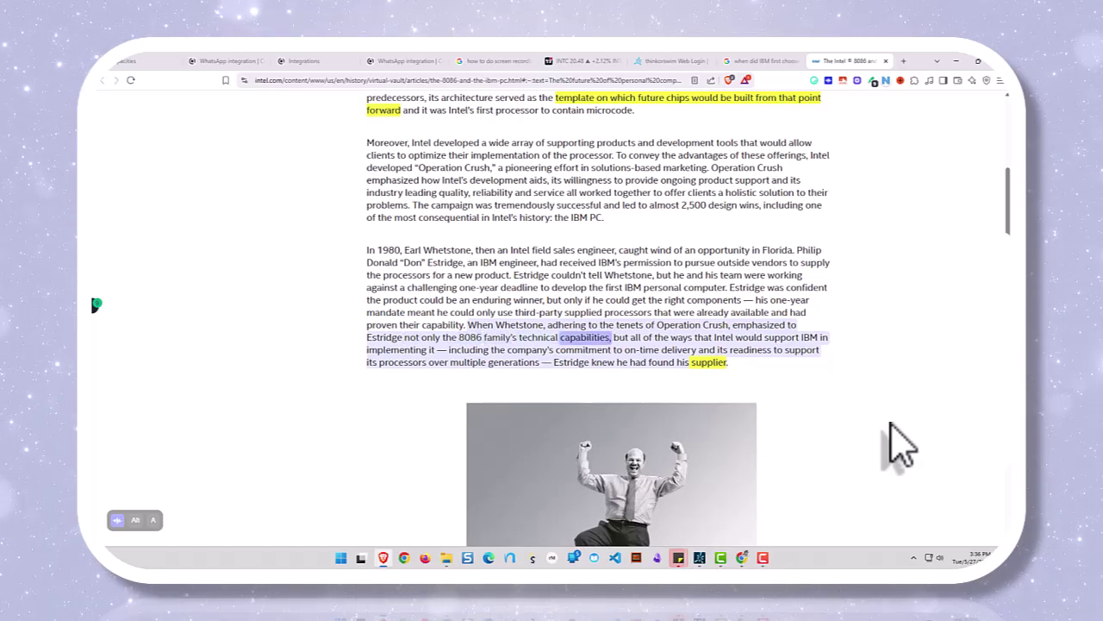
Follow the read-aloud through the highlighted passages about IBM's secrecy, the black curtain and the proprietary information quote.
scroll(901, 444, "down", 3)
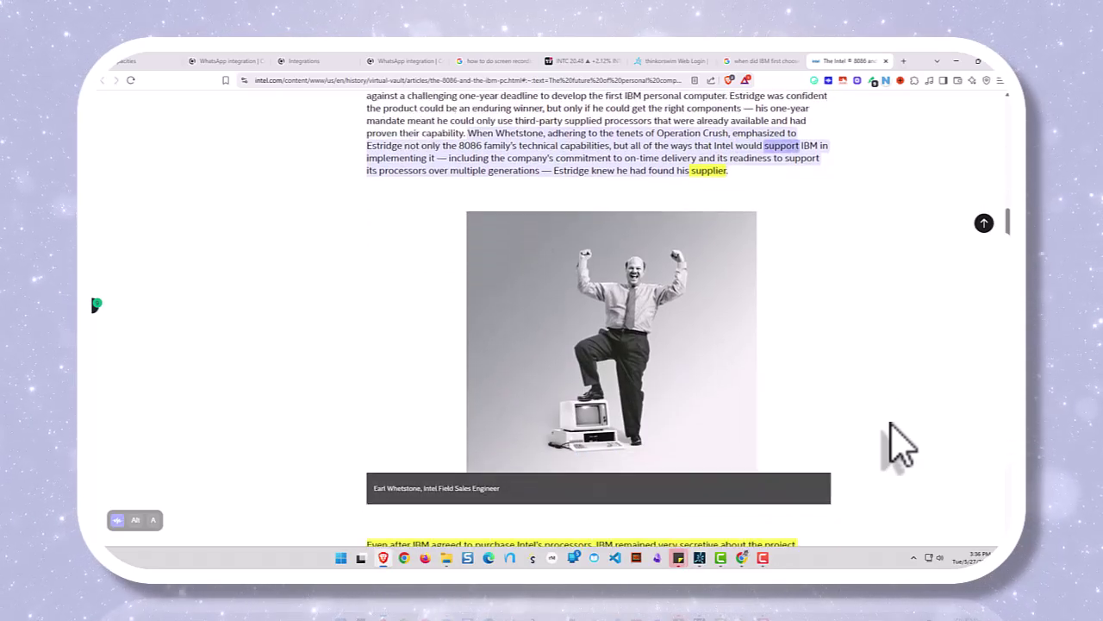
scroll(901, 444, "down", 1)
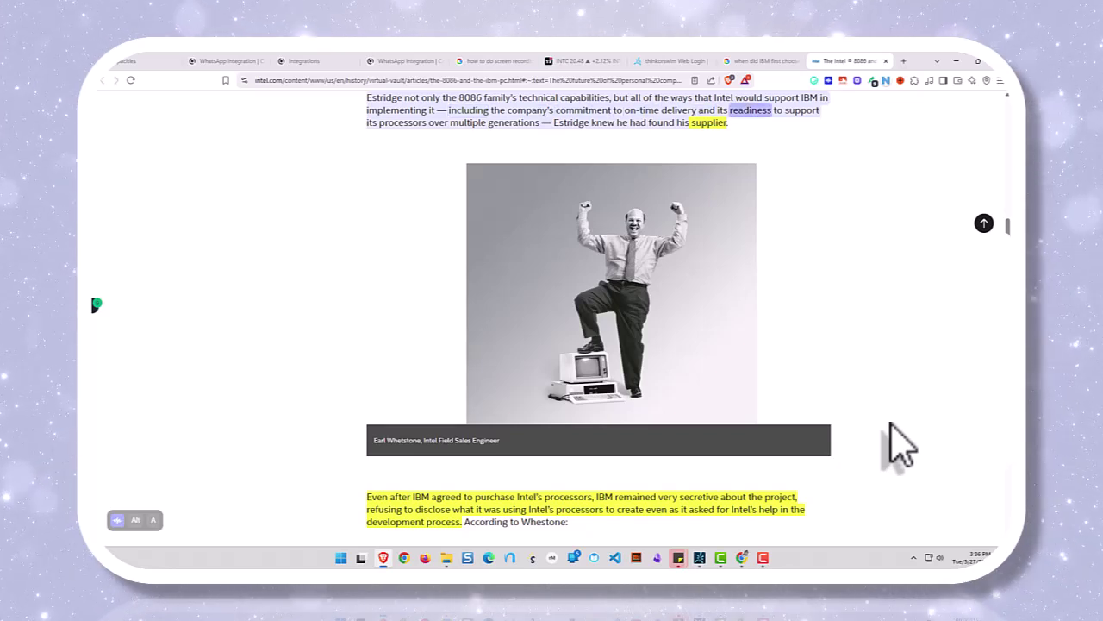
scroll(901, 444, "down", 3)
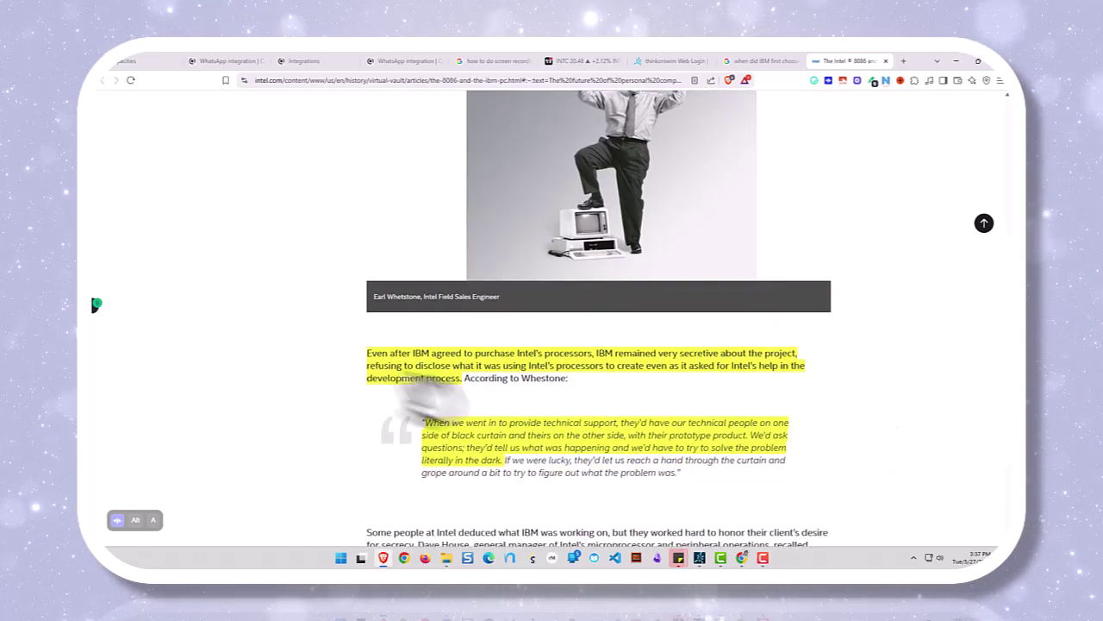
mouse_move(356, 356)
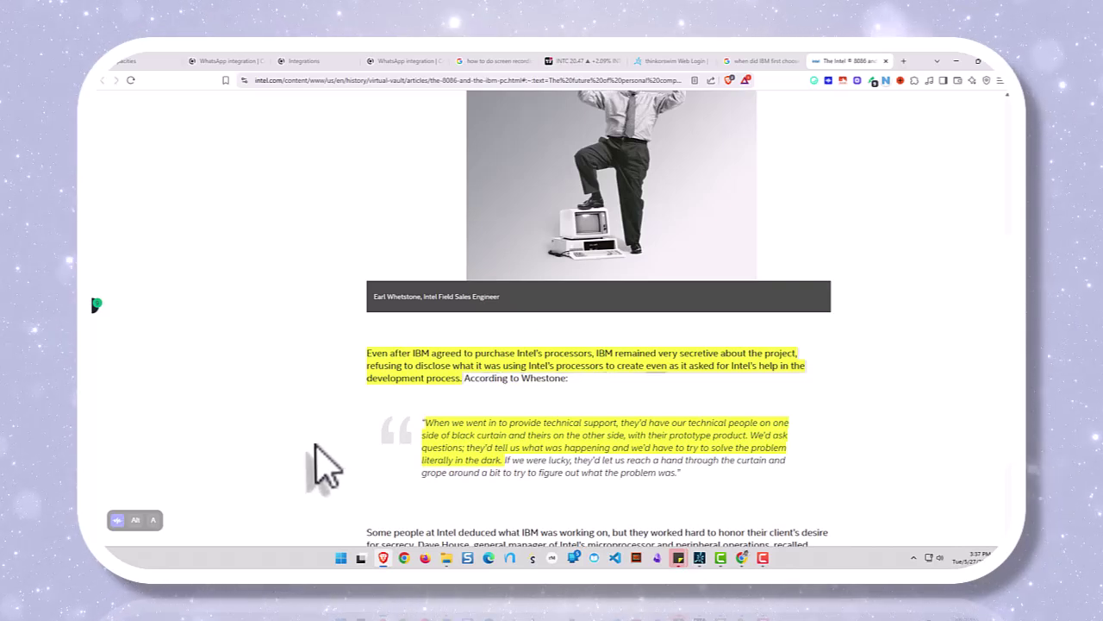
mouse_move(435, 449)
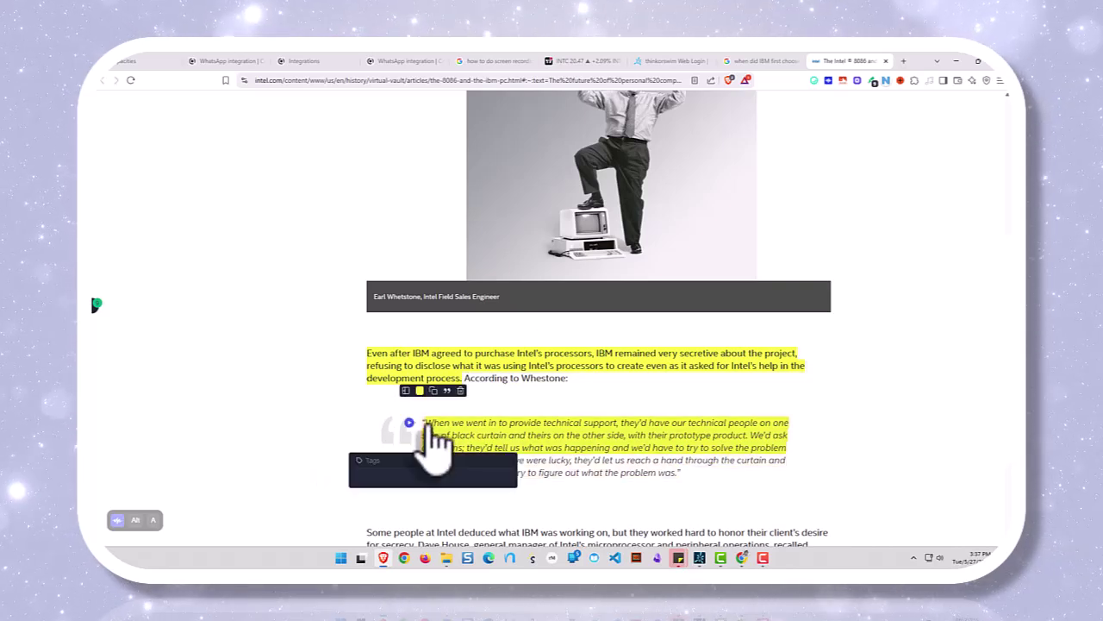
scroll(431, 448, "down", 1)
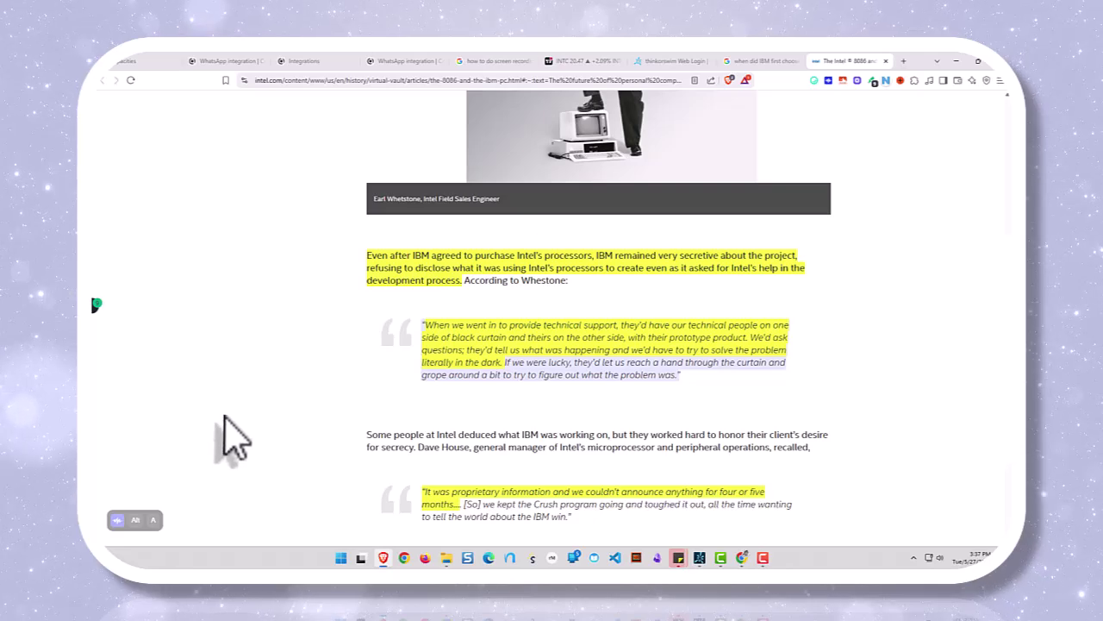
scroll(225, 417, "down", 2)
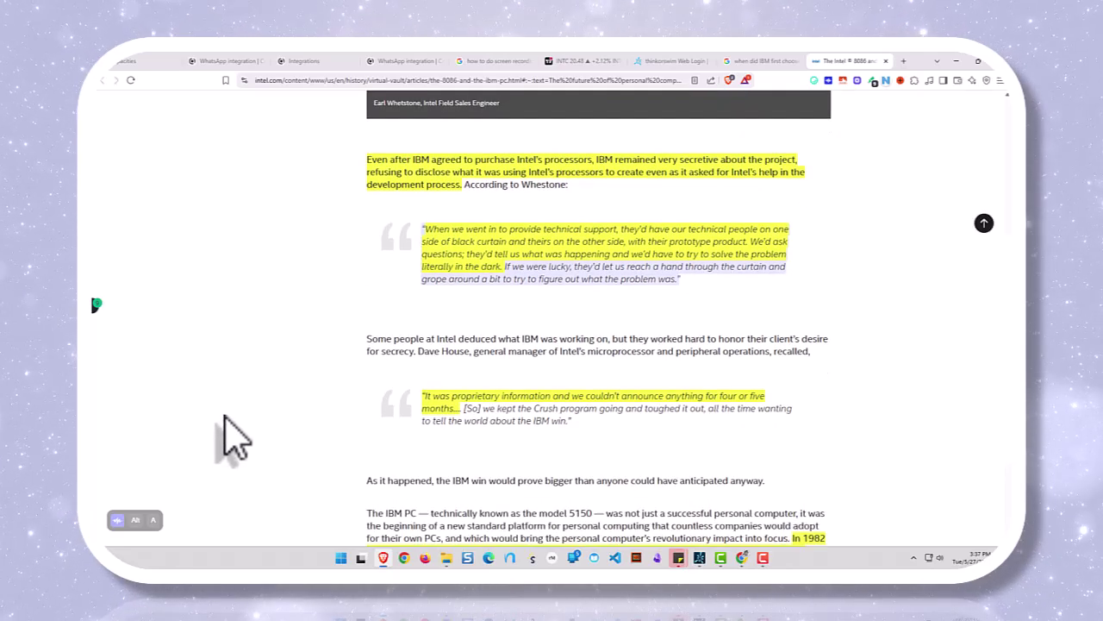
scroll(225, 416, "up", 1)
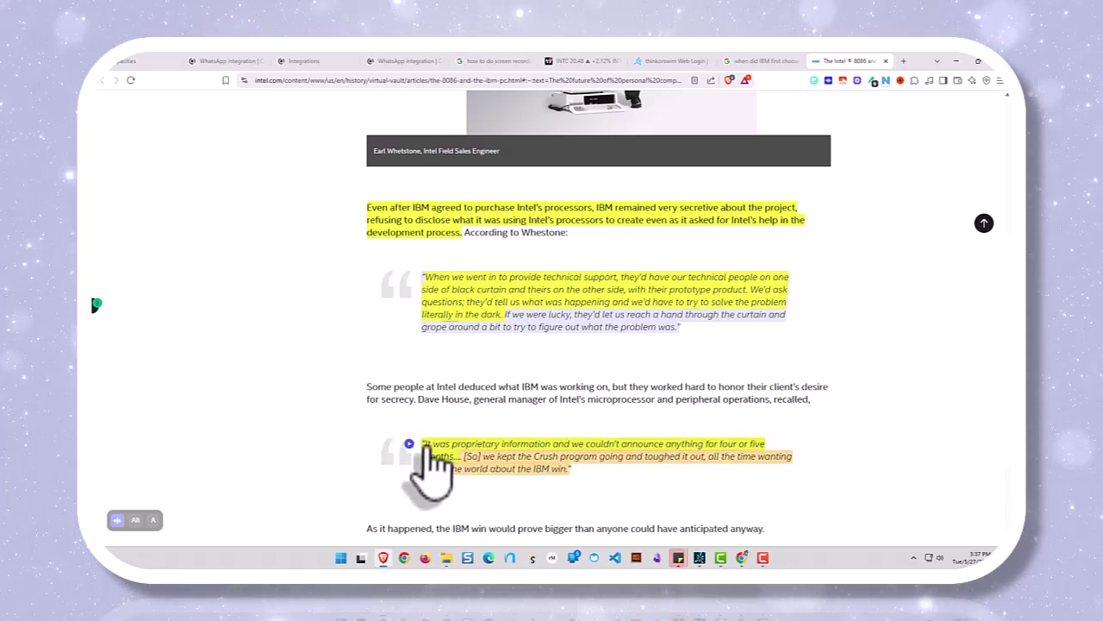
scroll(436, 466, "down", 2)
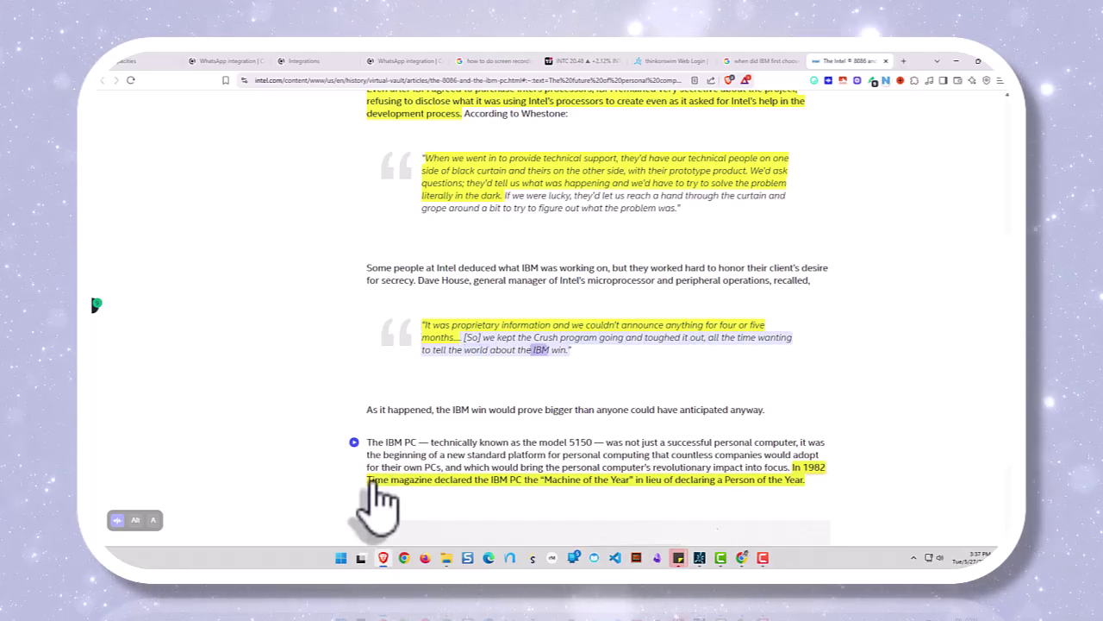
Examine the highlighted 1982 "Machine of the Year" passage and the captioned IBM PC photo beneath it.
left_click_drag(372, 481, 371, 483)
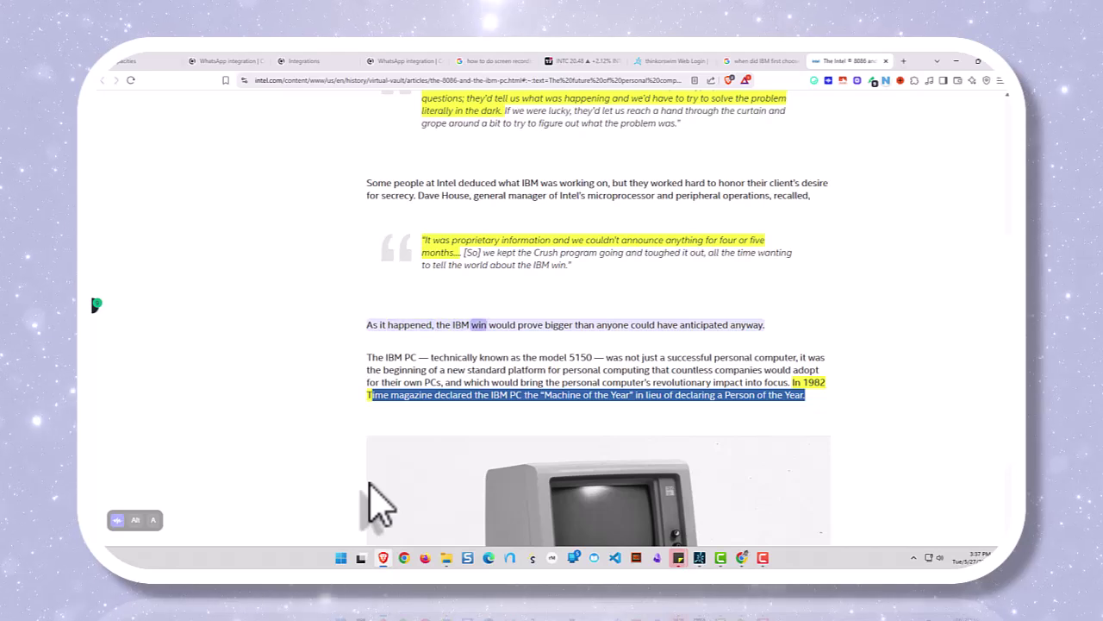
left_click(802, 384)
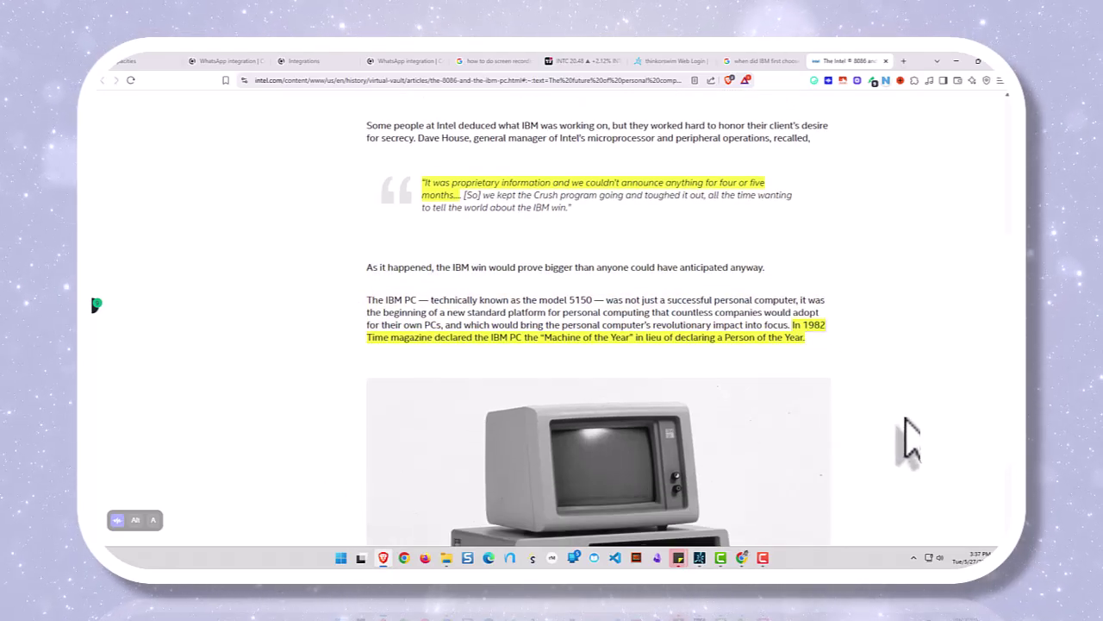
scroll(909, 440, "down", 5)
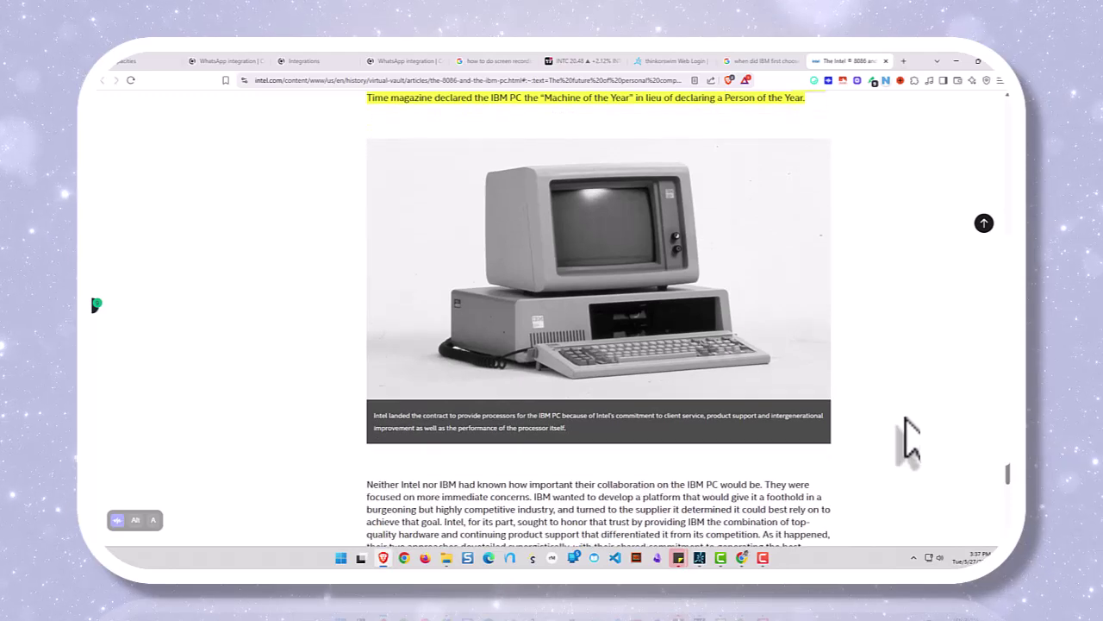
scroll(910, 440, "up", 3)
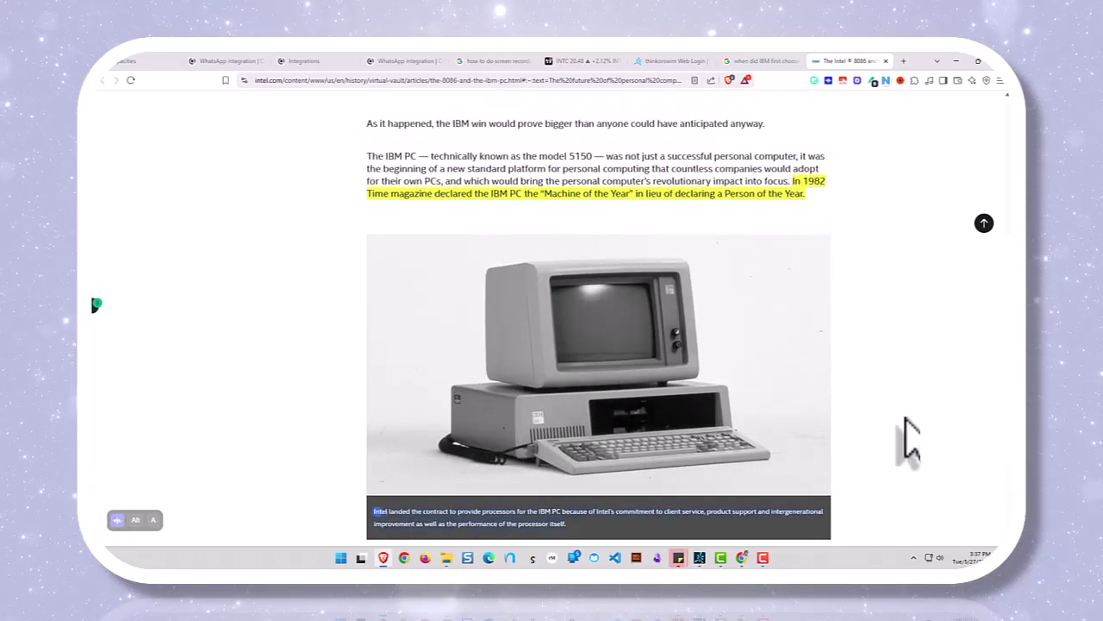